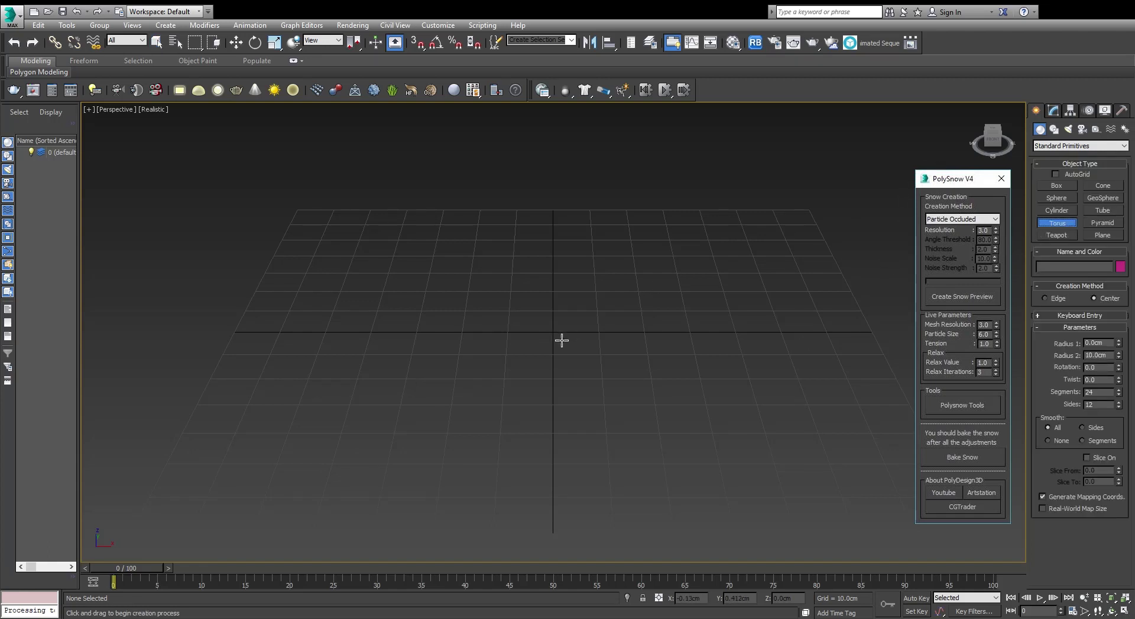
Step: Create a torus on the grid with a sphere at its centre
left_click_drag(562, 340, 611, 243)
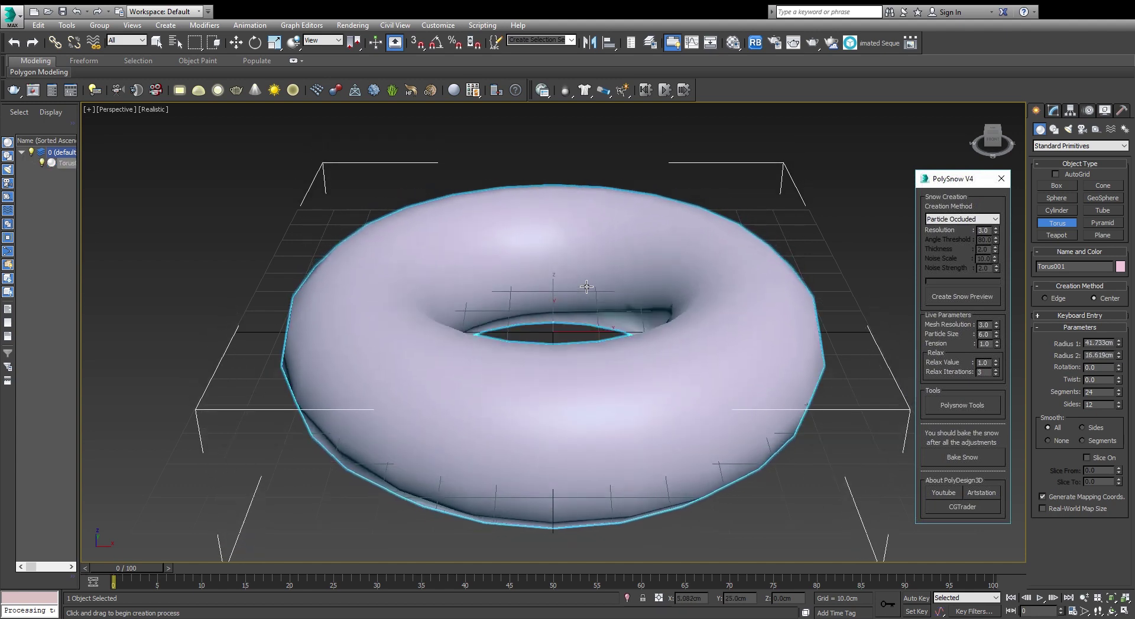
left_click(591, 277)
right_click(710, 248)
middle_click_drag(792, 207, 771, 252)
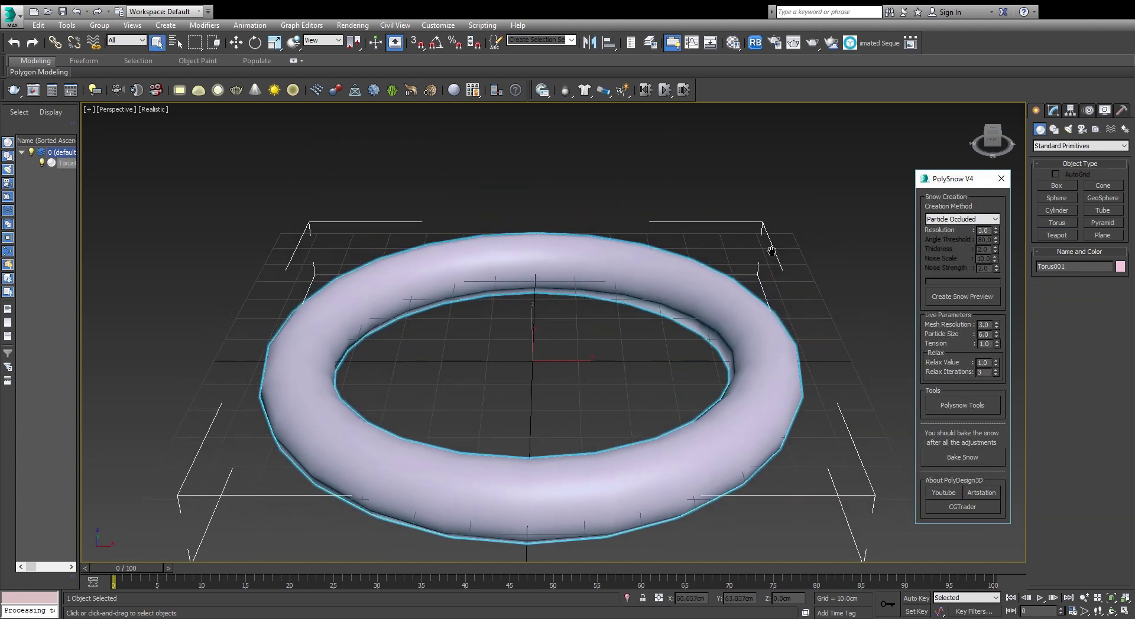
left_click(1059, 199)
left_click_drag(541, 370, 575, 309)
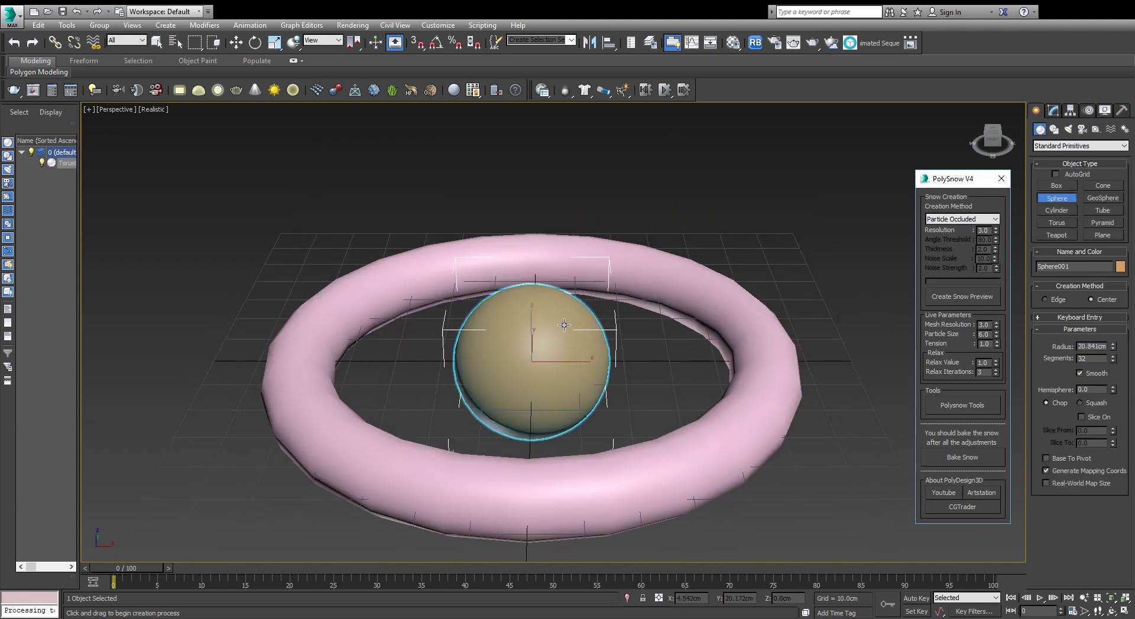
right_click(559, 310)
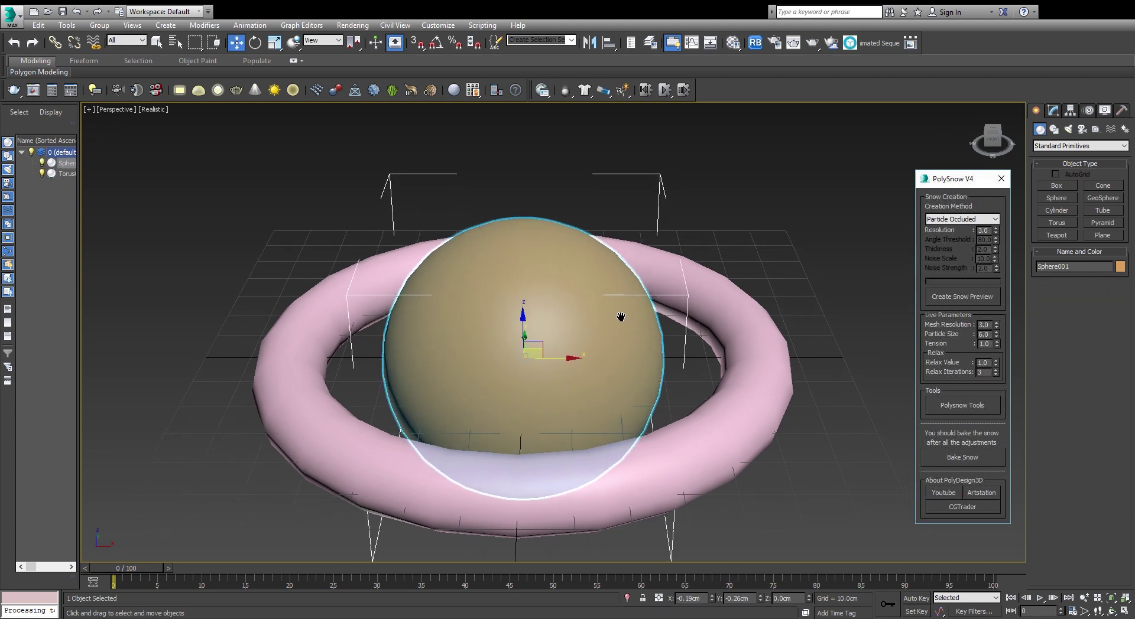
Step: Add a teapot to the right of the torus
middle_click_drag(621, 319, 753, 264, "alt")
scroll(622, 310, "down", 3)
middle_click_drag(634, 334, 582, 342)
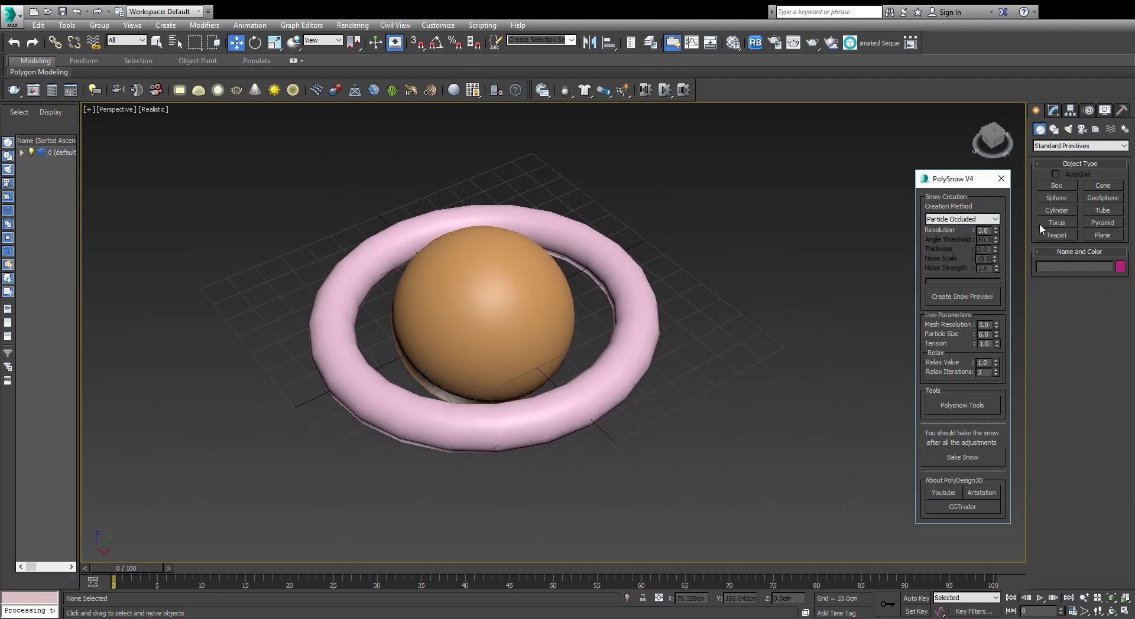
left_click_drag(766, 337, 851, 331)
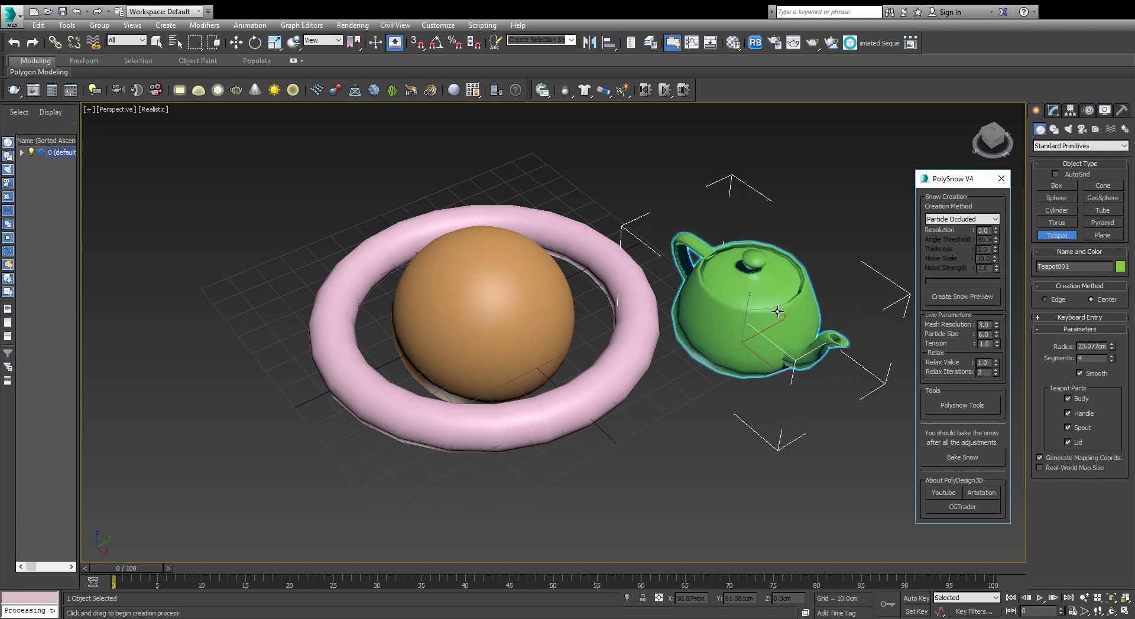
right_click(852, 331)
Step: Add a box in front of the torus
middle_click_drag(769, 354, 769, 296, "alt")
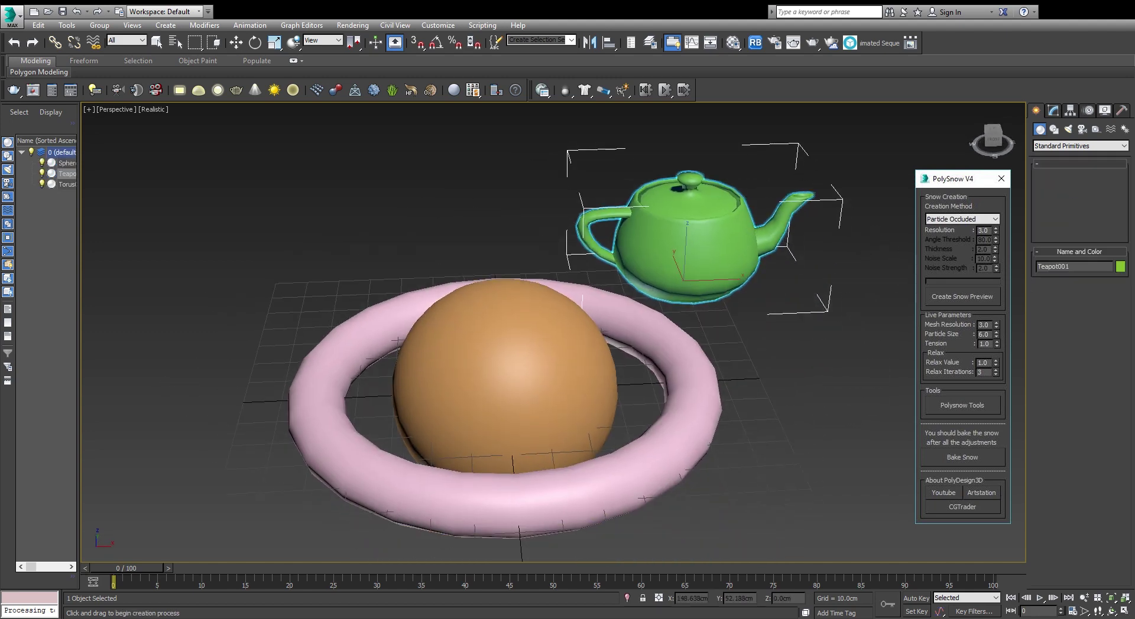
middle_click_drag(805, 522, 666, 446)
left_click_drag(675, 467, 724, 390)
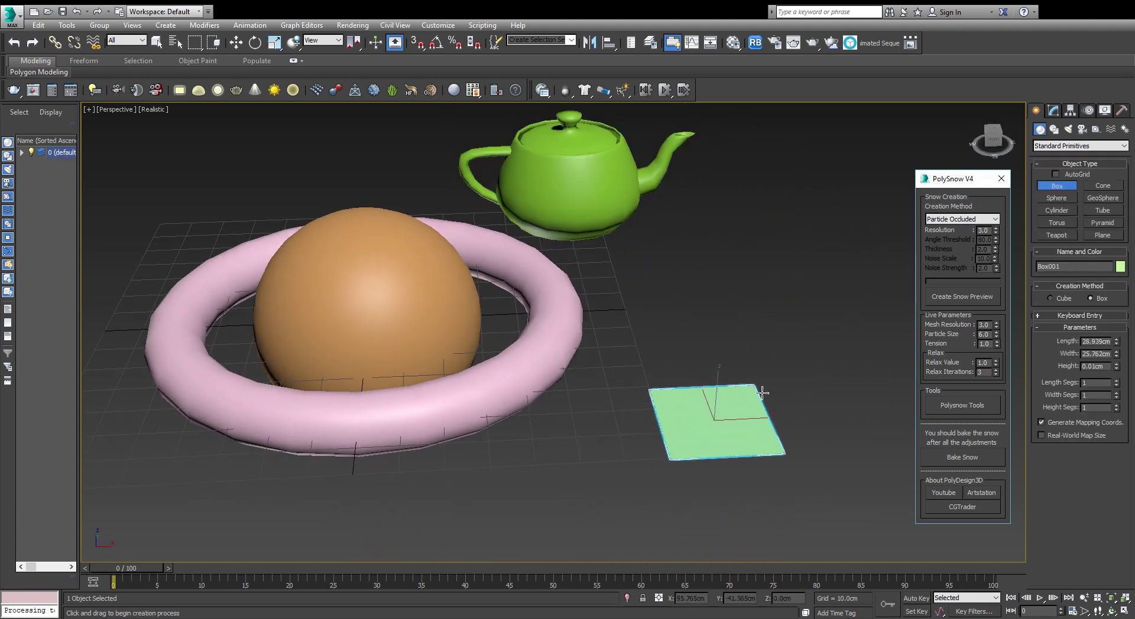
right_click(746, 273)
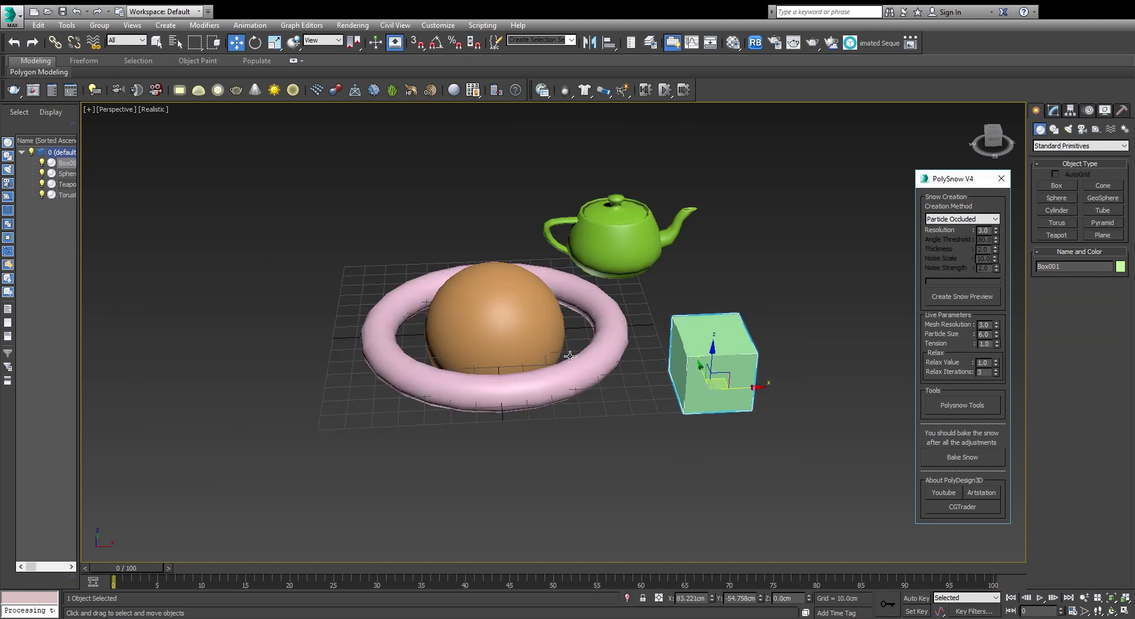
Step: Add a cylinder at the lower right of the scene
mouse_move(743, 264)
middle_mouse_down("alt")
mouse_move(855, 334)
mouse_move(1082, 182)
middle_mouse_up("alt")
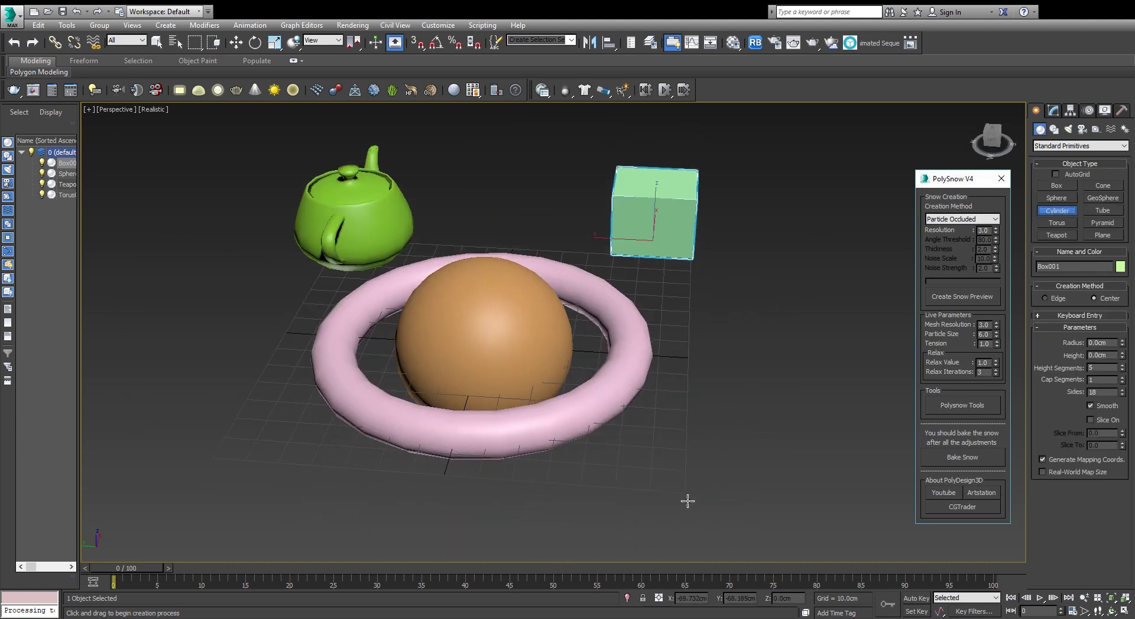
left_click_drag(687, 499, 741, 500)
left_click(697, 359)
right_click(697, 359)
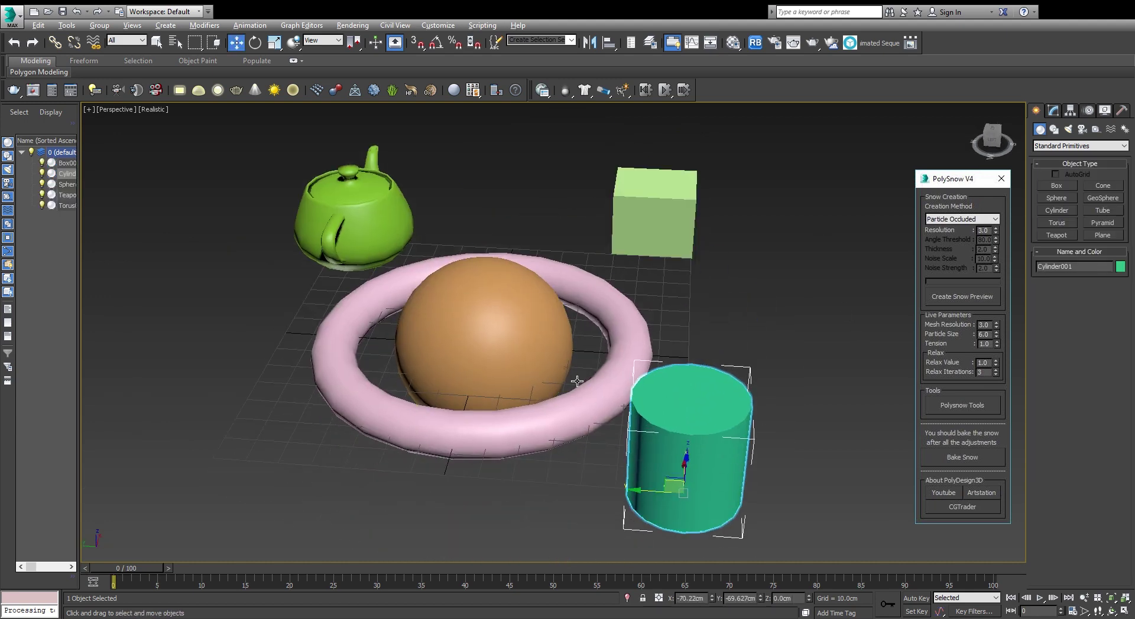
Step: Add a pointed cone to the right of the torus
middle_click_drag(697, 359, 747, 287, "alt")
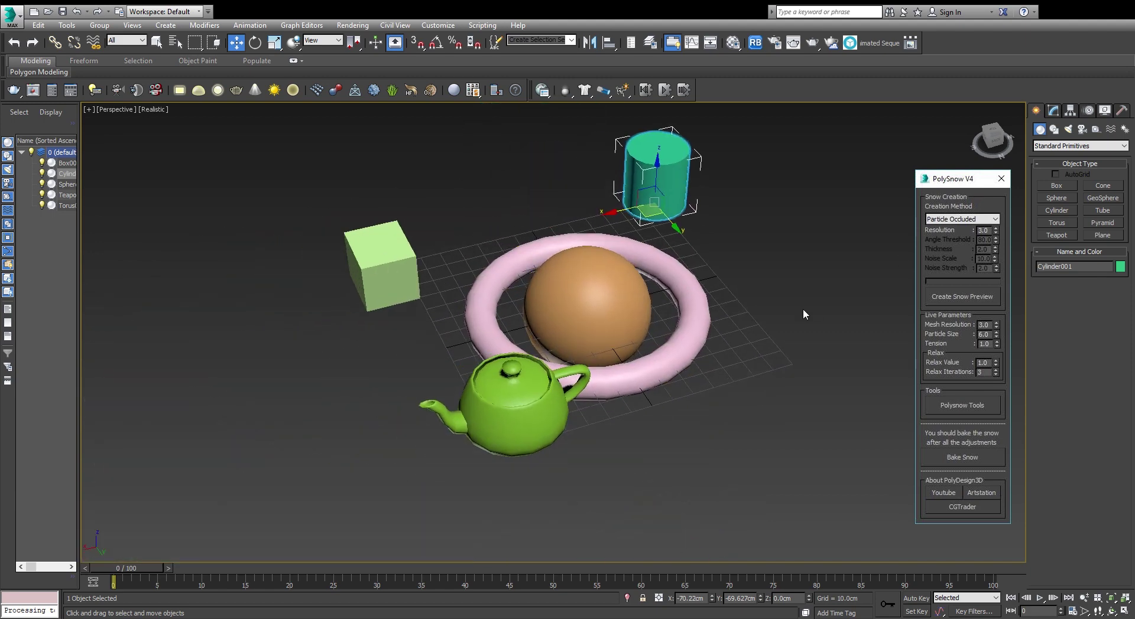
middle_click_drag(803, 315, 729, 353)
left_click(1101, 199)
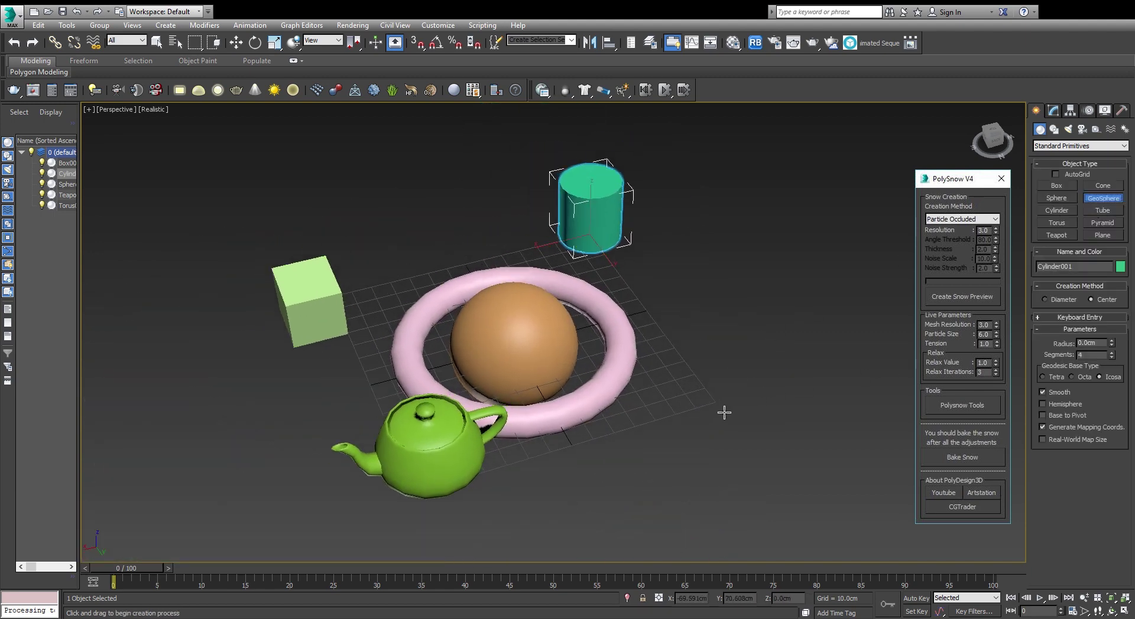
left_click(1111, 187)
left_click_drag(732, 403, 768, 438)
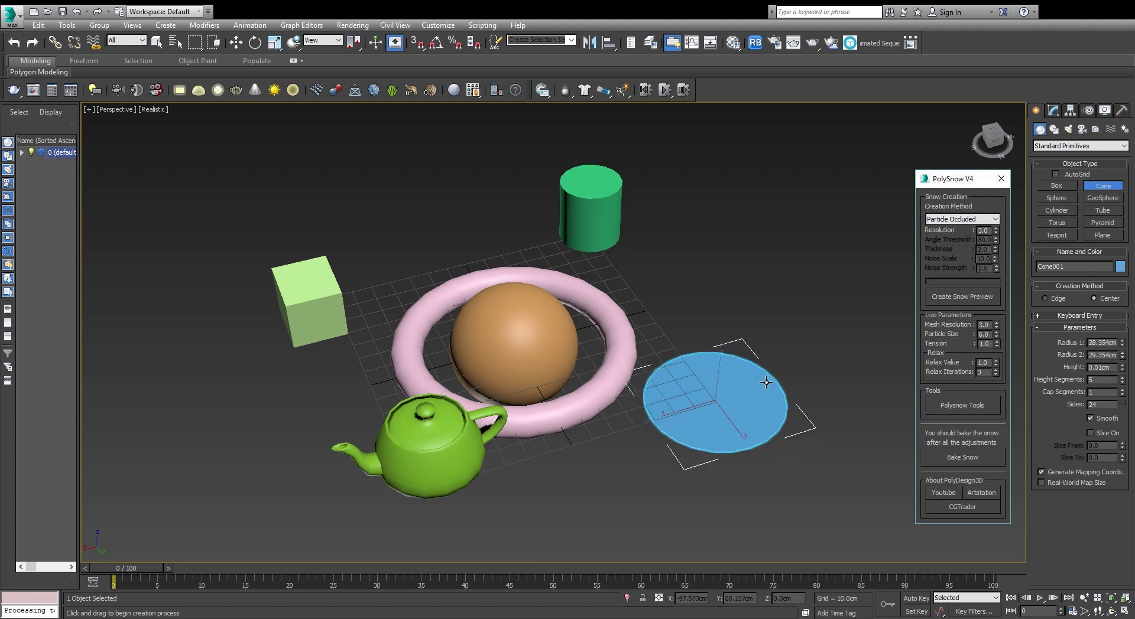
left_click(720, 326)
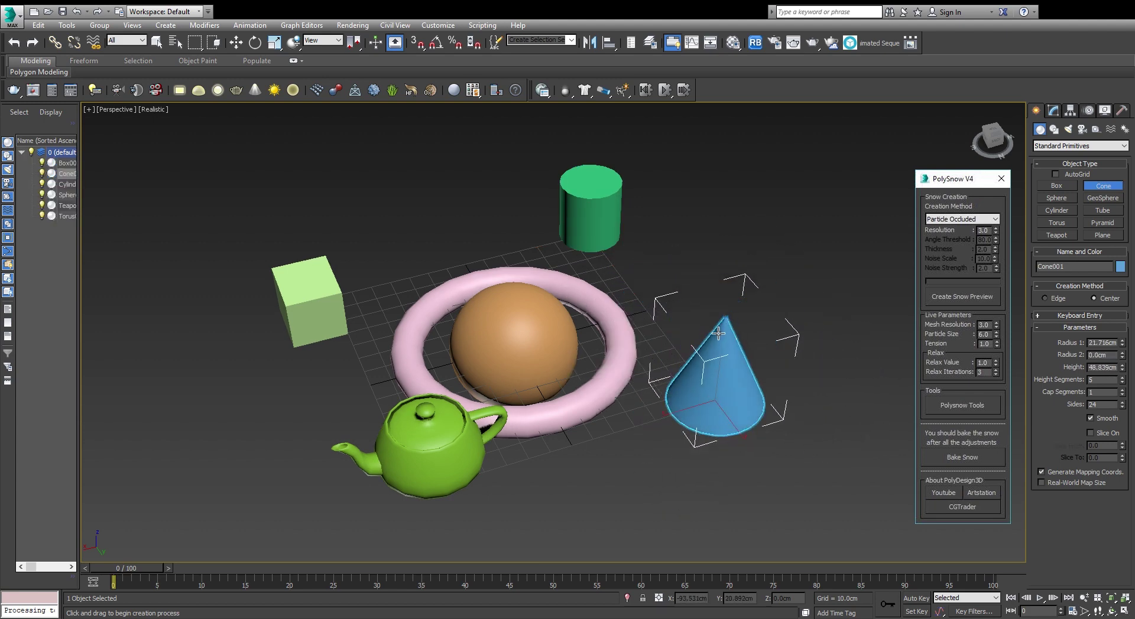
right_click(718, 334)
Step: Deselect the cone and reframe the view of the finished scene
scroll(662, 300, "up", 5)
left_click(662, 301)
scroll(662, 300, "down", 5)
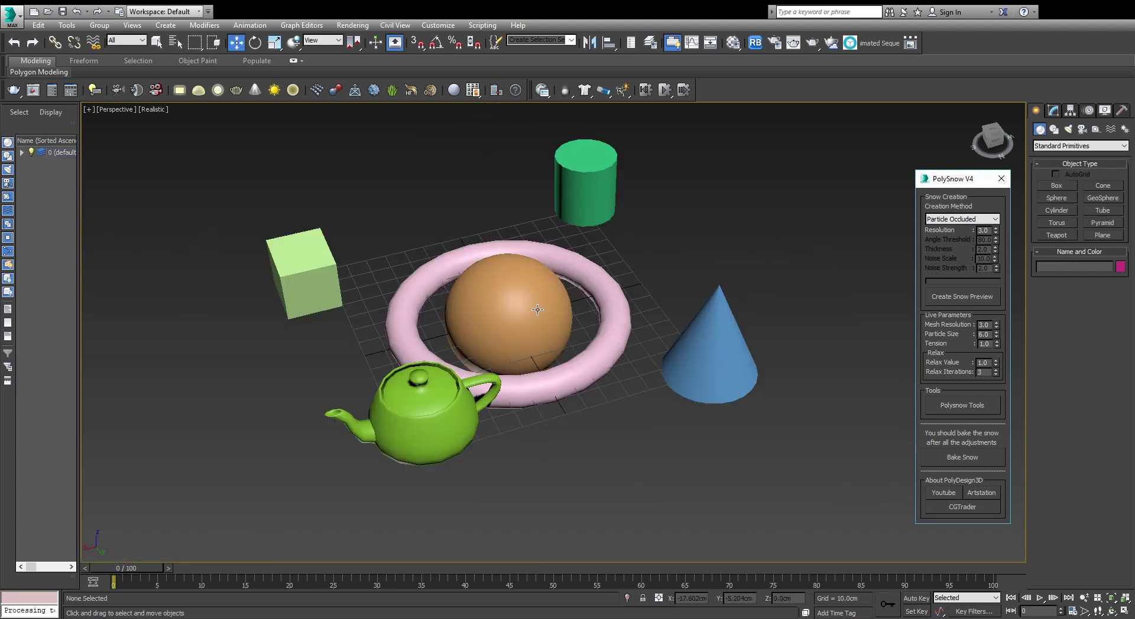
mouse_move(430, 343)
middle_mouse_down()
mouse_move(552, 290)
mouse_move(601, 296)
mouse_move(606, 367)
middle_mouse_up()
scroll(603, 331, "up", 3)
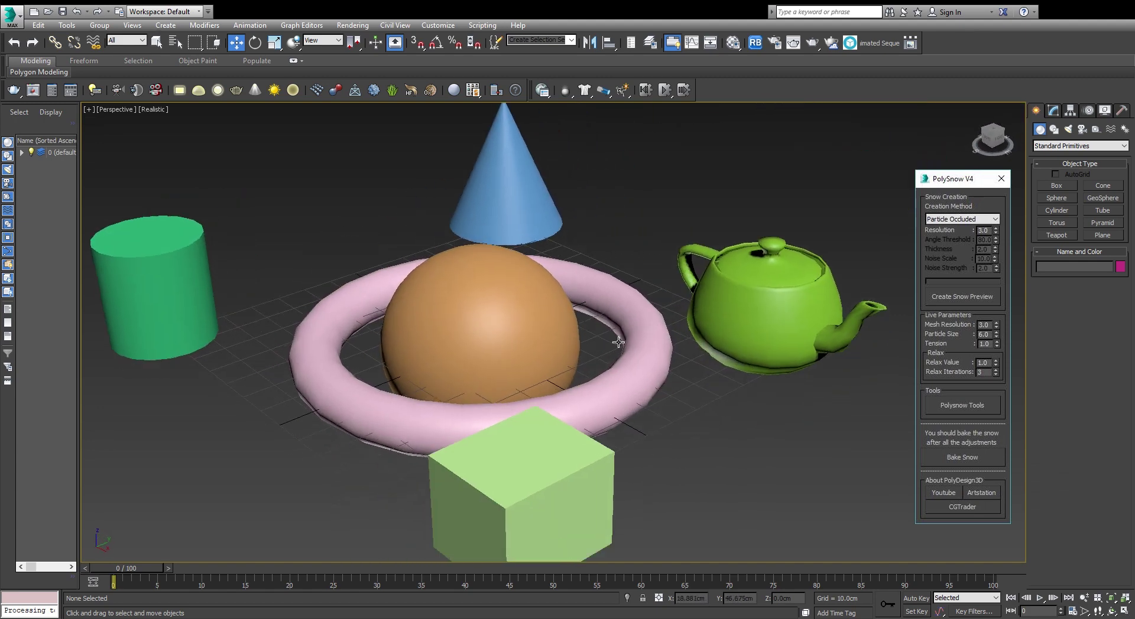
scroll(605, 384, "down", 1)
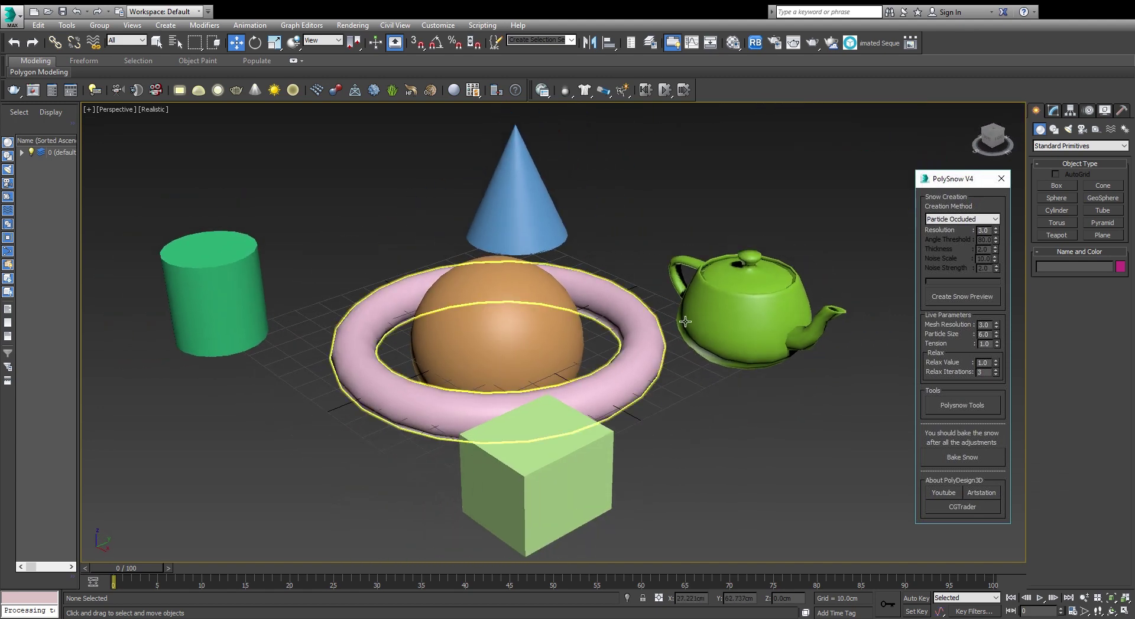
Step: Snow-cap the green teapot with PolySnow using Particle Occluded, then inspect it with edged faces
left_click(744, 310)
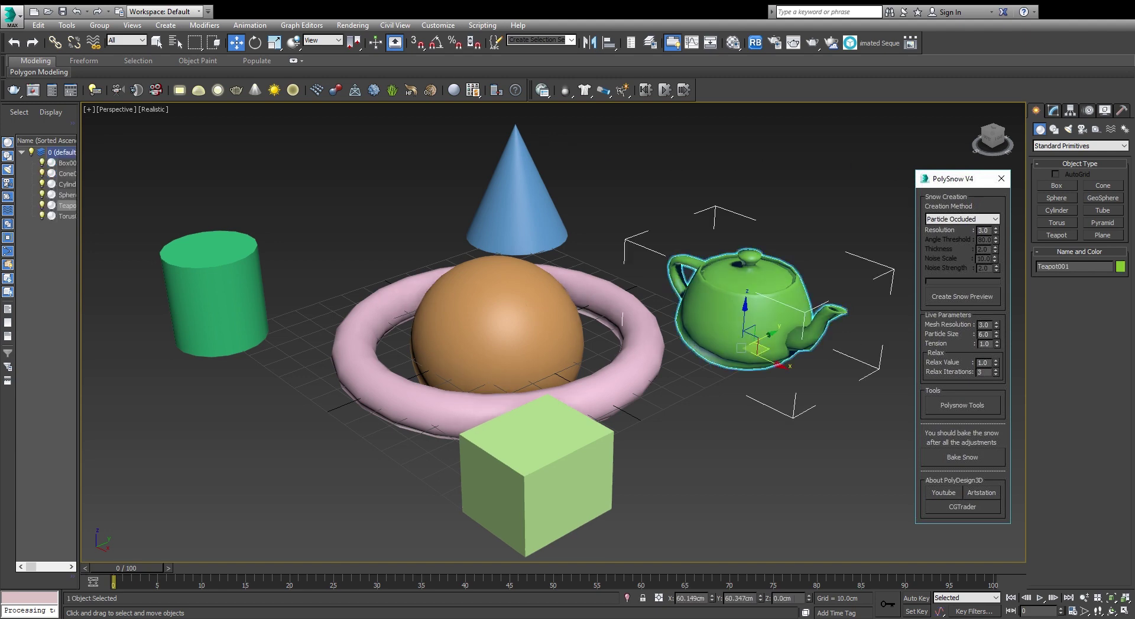
left_click(562, 432)
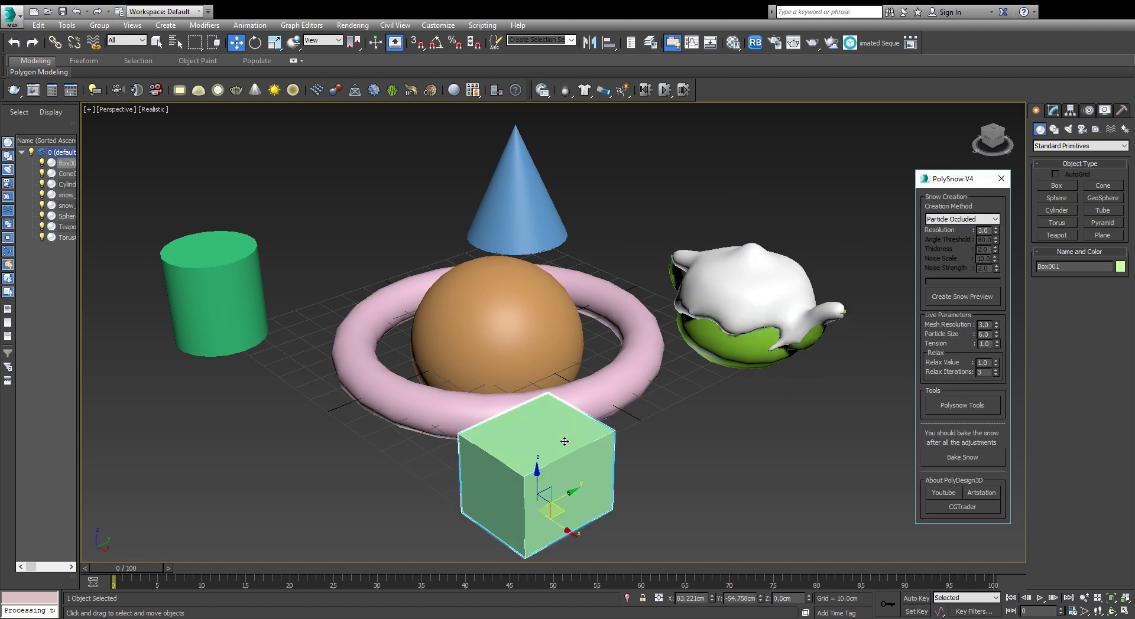
left_click(795, 316)
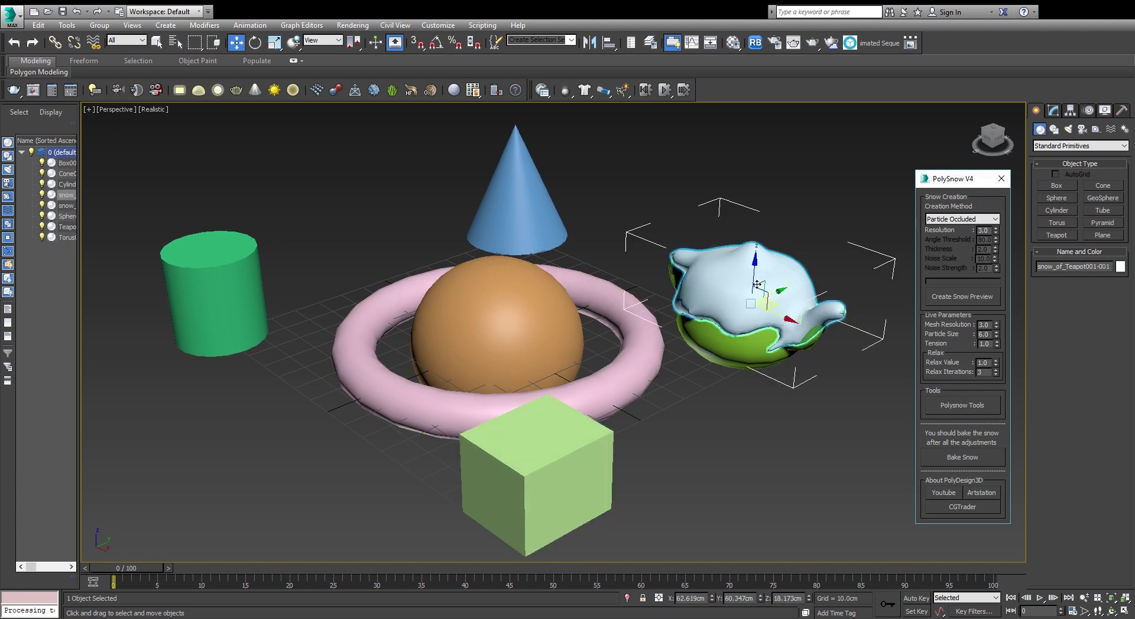
key("z")
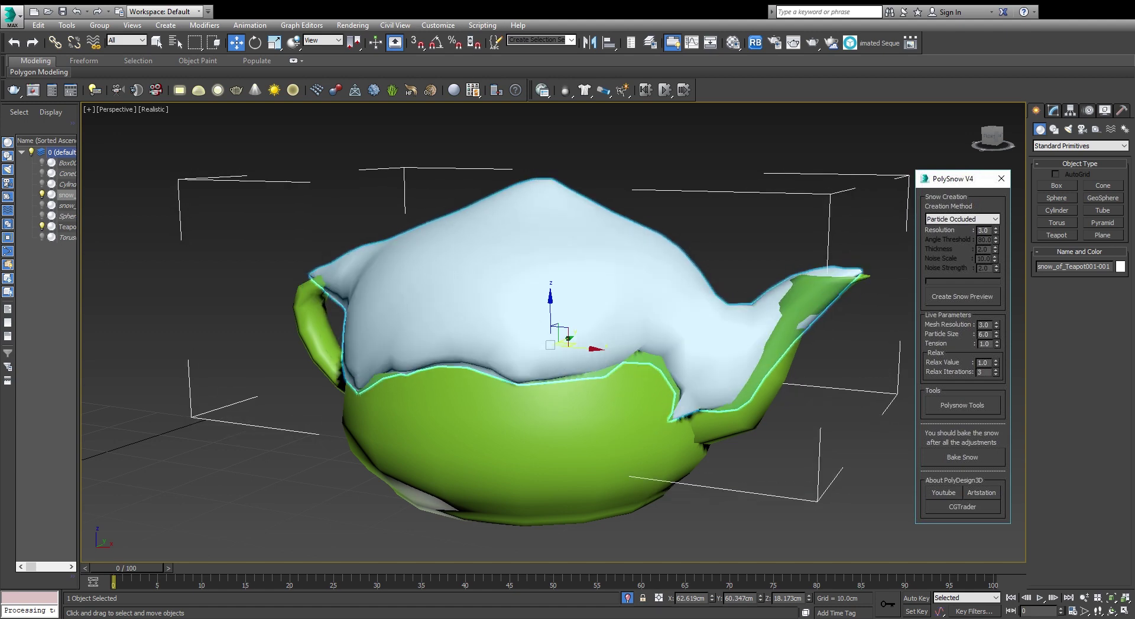
key("F4")
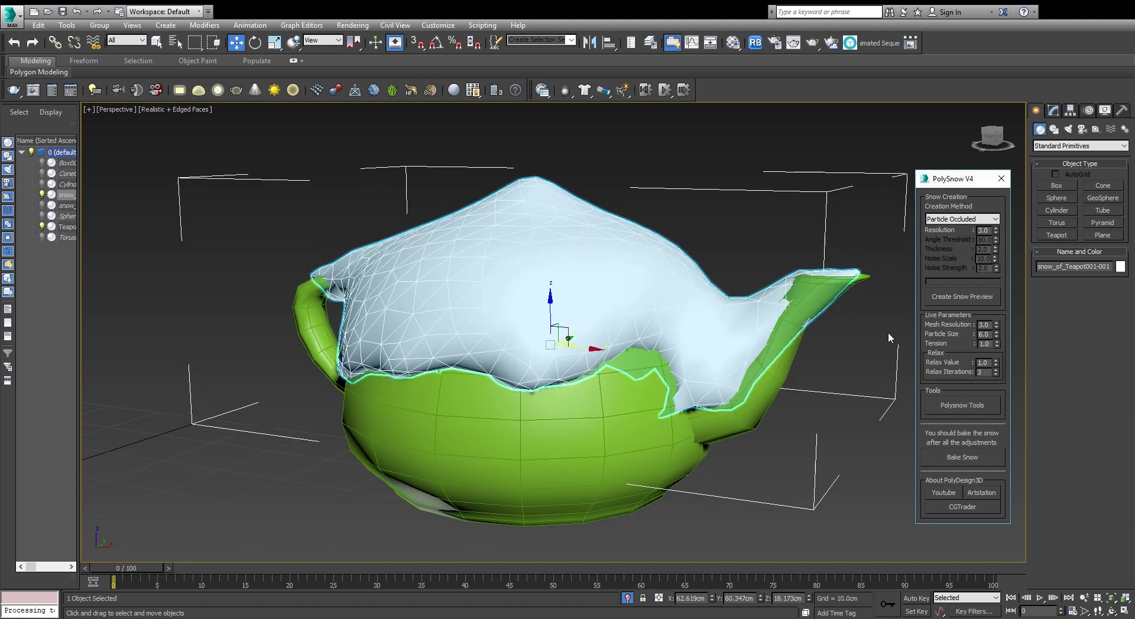
middle_click_drag(888, 339, 908, 284, "alt")
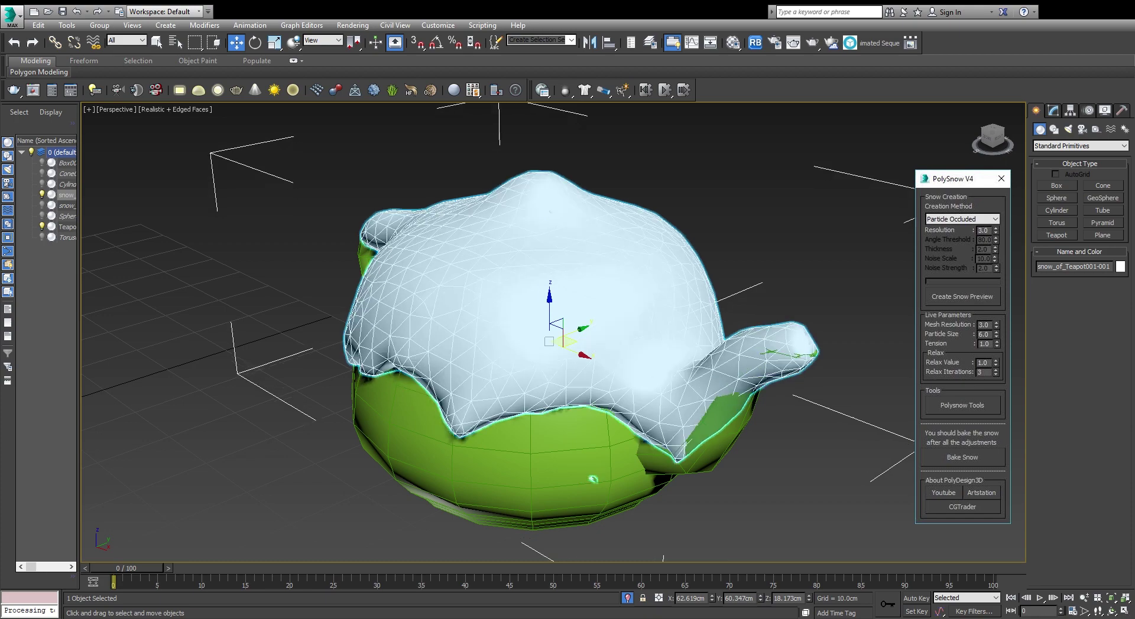
left_click(785, 414)
scroll(661, 320, "down", 5)
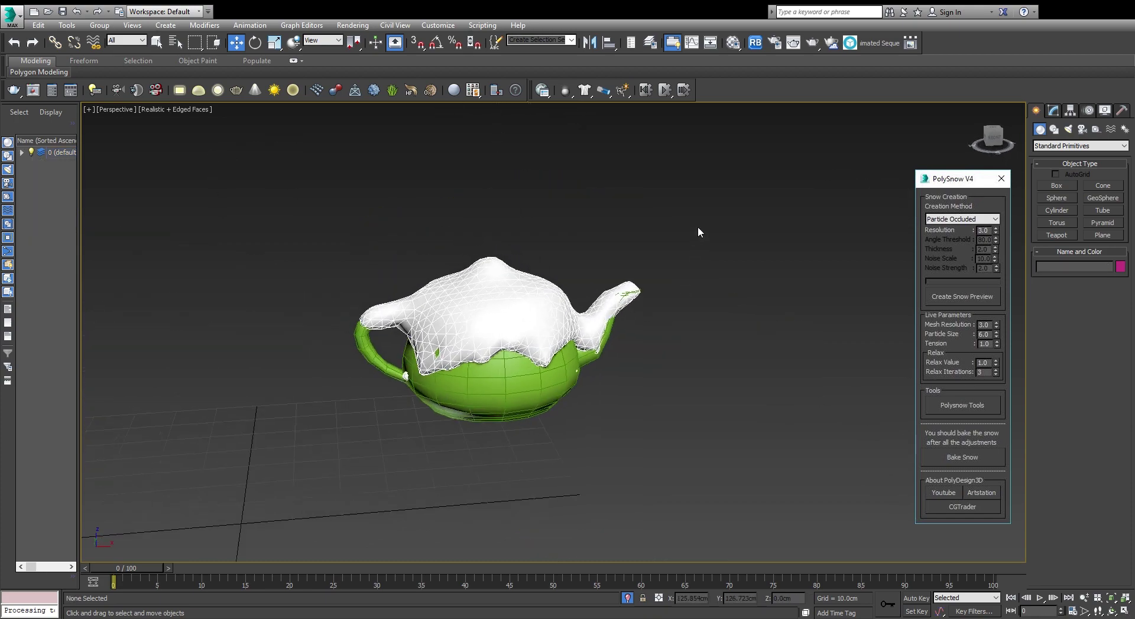
Step: Isolate the green box with Alt+Q and give it a PolySnow snow cap
middle_click_drag(698, 226, 627, 295)
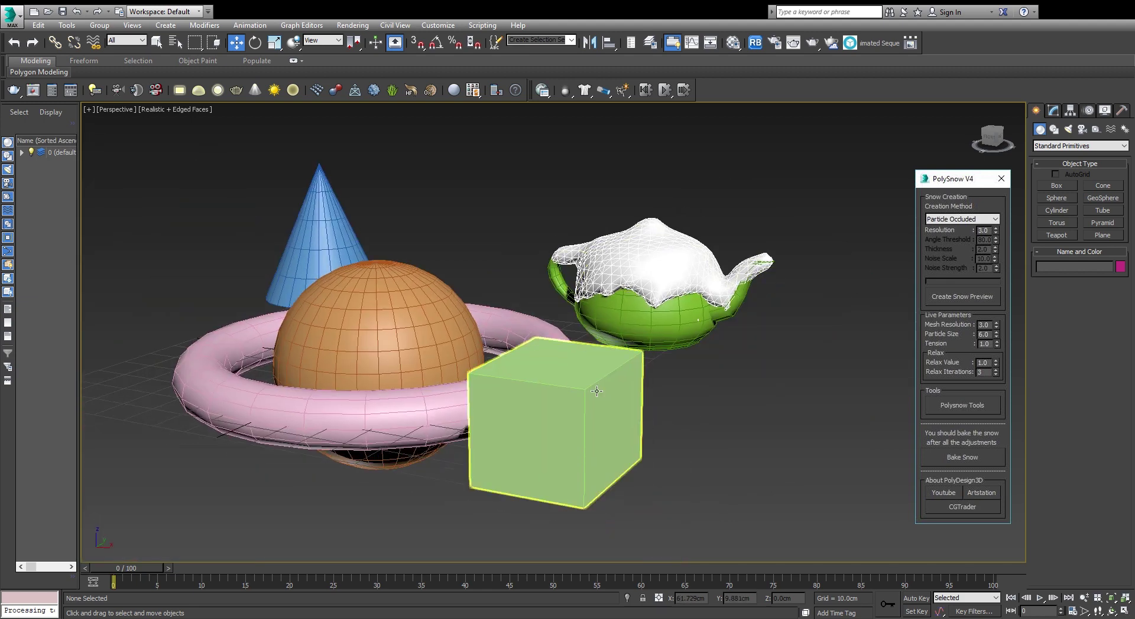
middle_click_drag(553, 369, 636, 374, "alt")
key("alt+q")
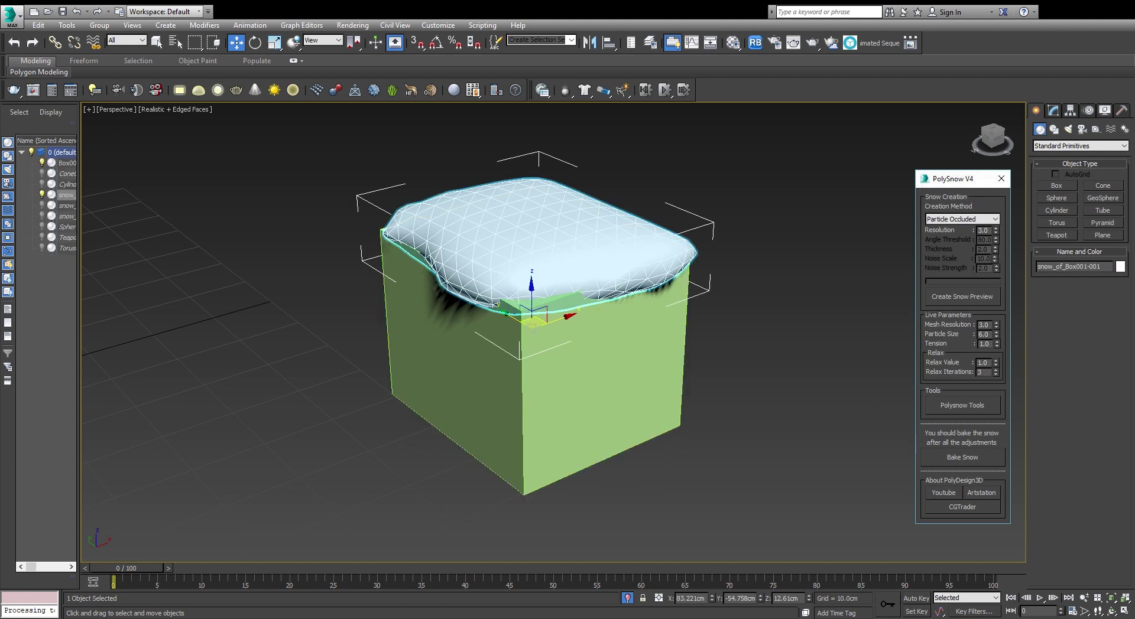
left_click(592, 344, "ctrl")
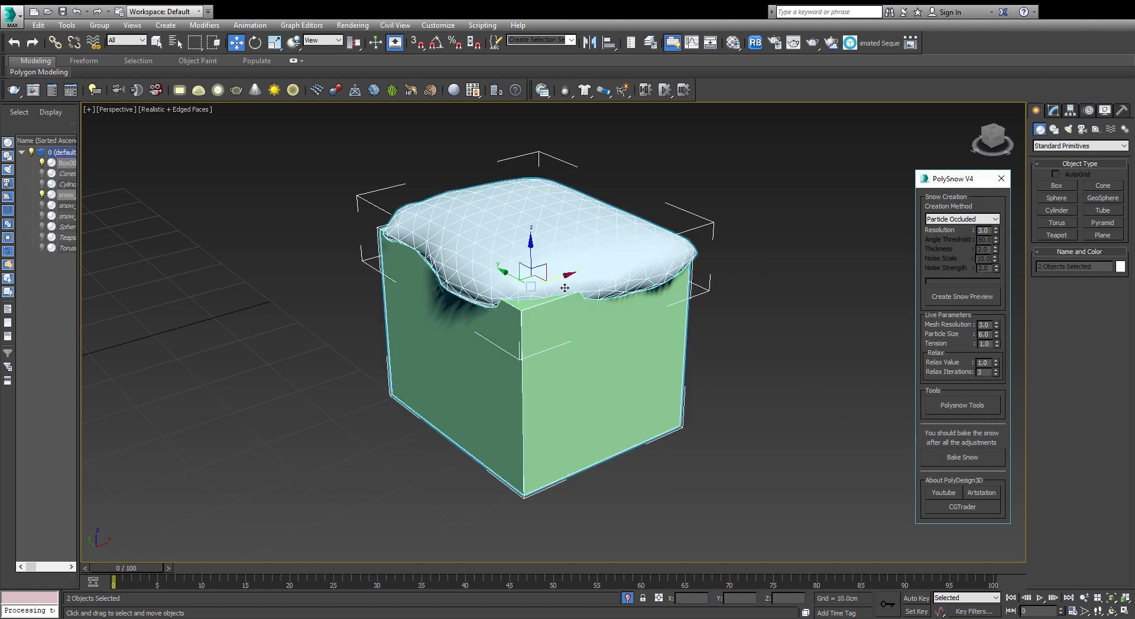
Step: Shift-clone the snowy box, delete the copy's snow, and raise Box002's segments
left_click_drag(566, 288, 620, 354, "shift")
middle_click_drag(722, 300, 509, 331)
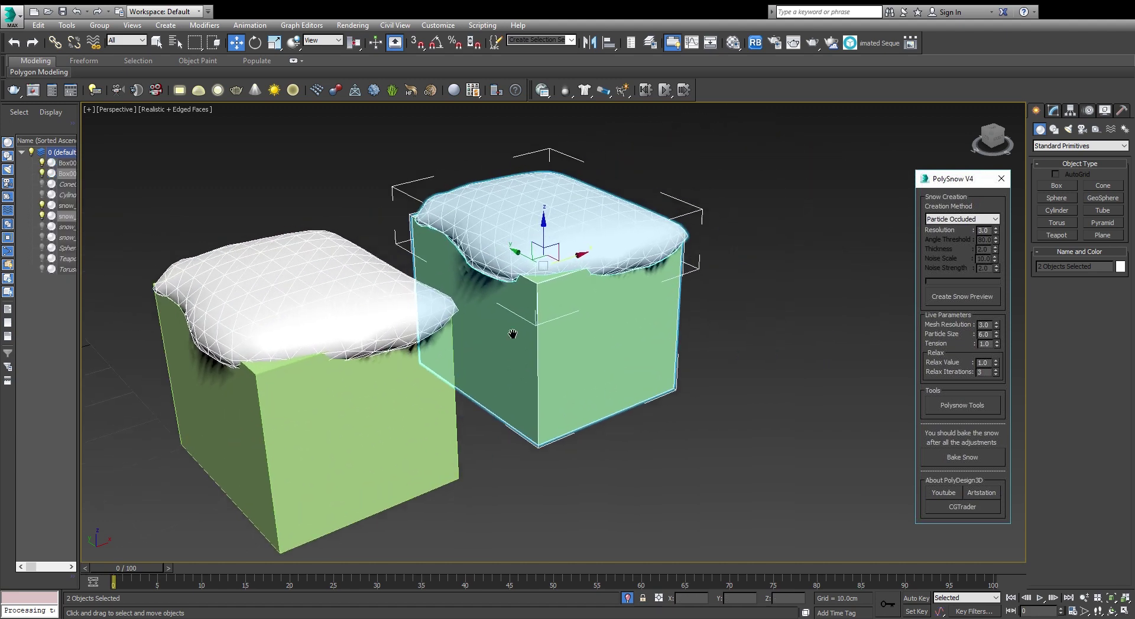
left_click(591, 242)
key("Delete")
left_click(608, 236)
left_click(1053, 111)
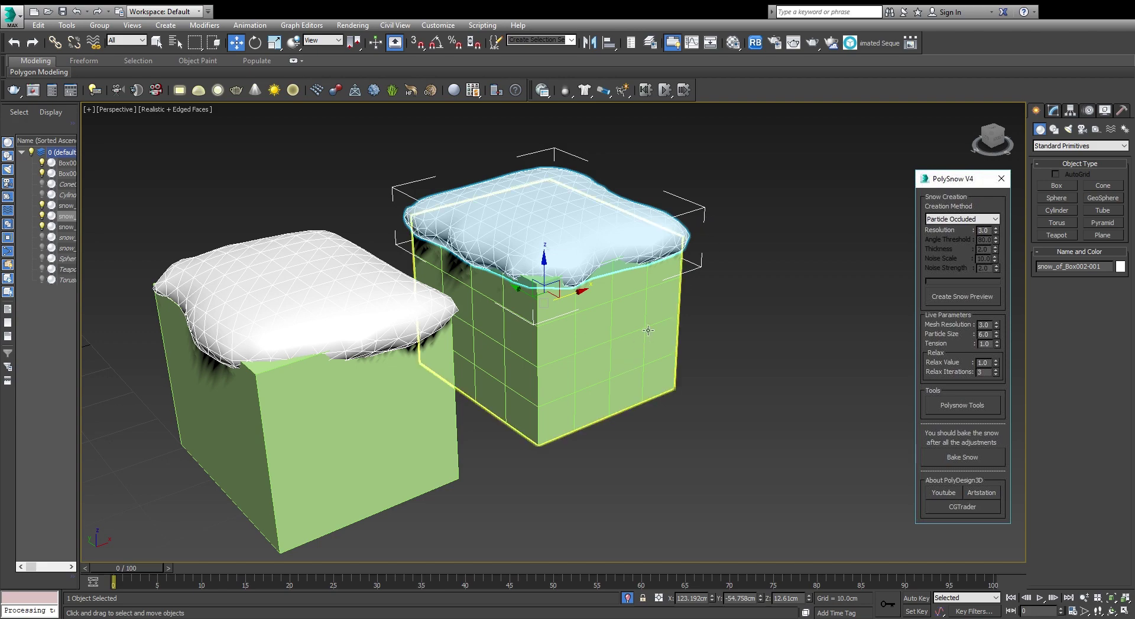
Step: Create PolySnow snow on the finer Box002 and compare both snowy boxes
middle_click_drag(648, 330, 750, 267, "alt")
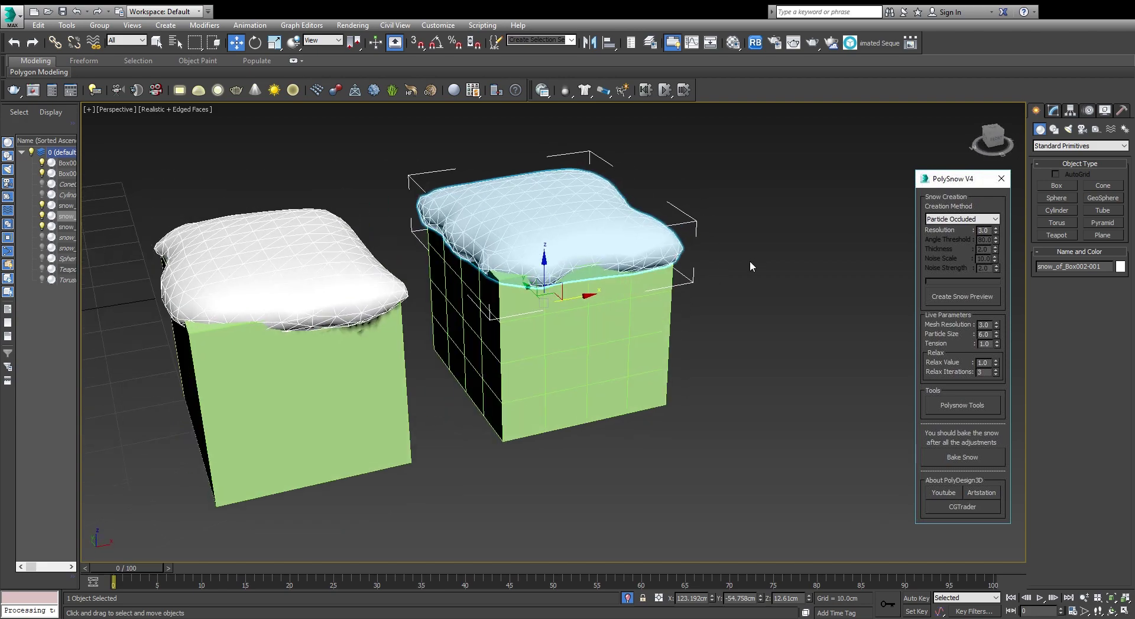
left_click(749, 267)
middle_click_drag(490, 275, 535, 275)
scroll(535, 274, "up", 3)
left_click(611, 242)
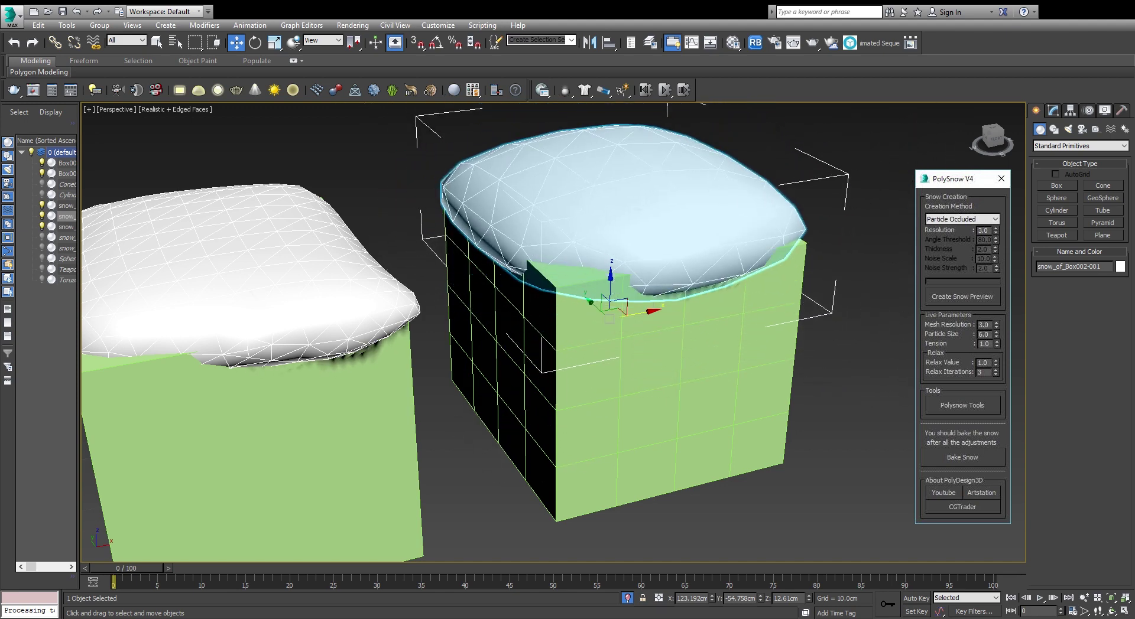
scroll(620, 364, "down", 5)
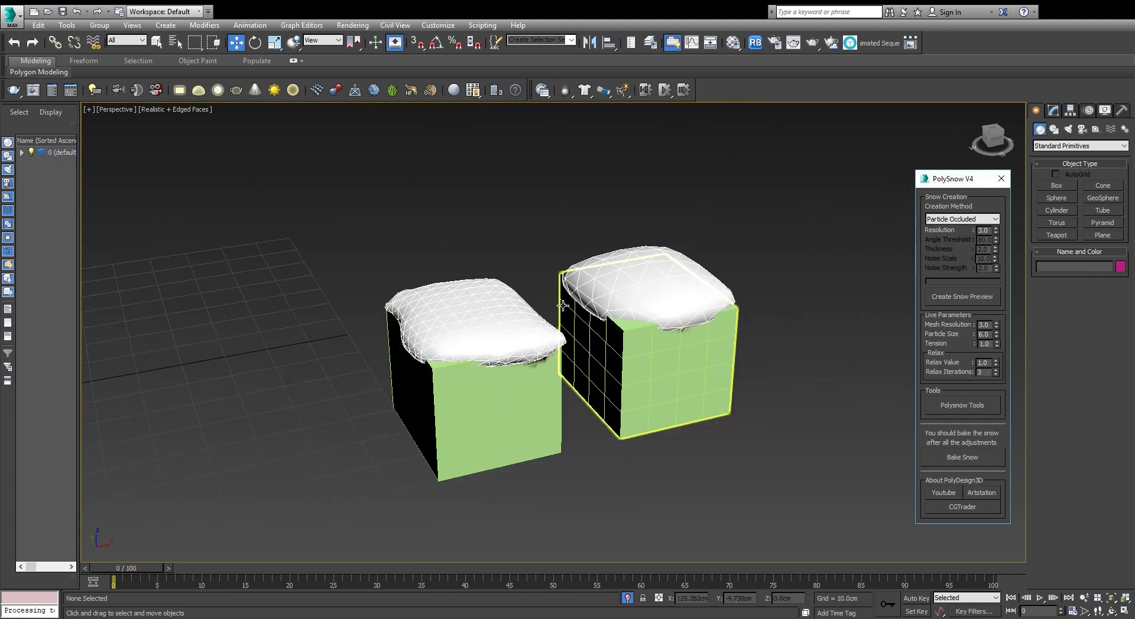
scroll(562, 305, "up", 2)
scroll(551, 150, "down", 3)
Step: Isolate Cylinder001 with Alt+Q, create its PolySnow cap, and orbit to check the top
scroll(593, 240, "down", 4)
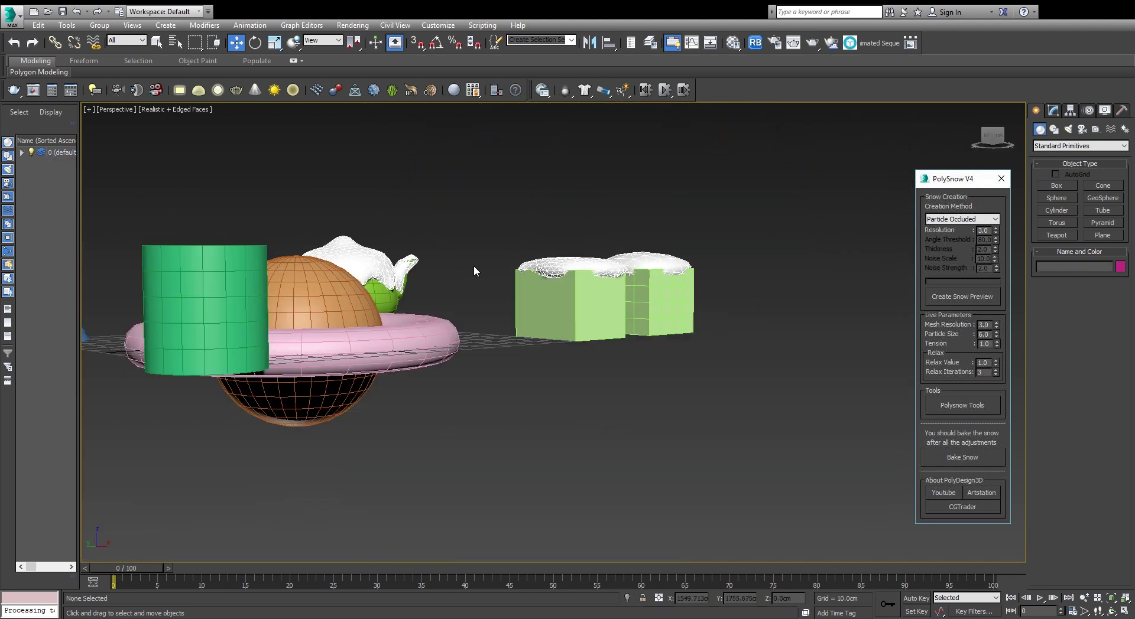
middle_click_drag(476, 271, 583, 272)
left_click(398, 320)
key("alt+q")
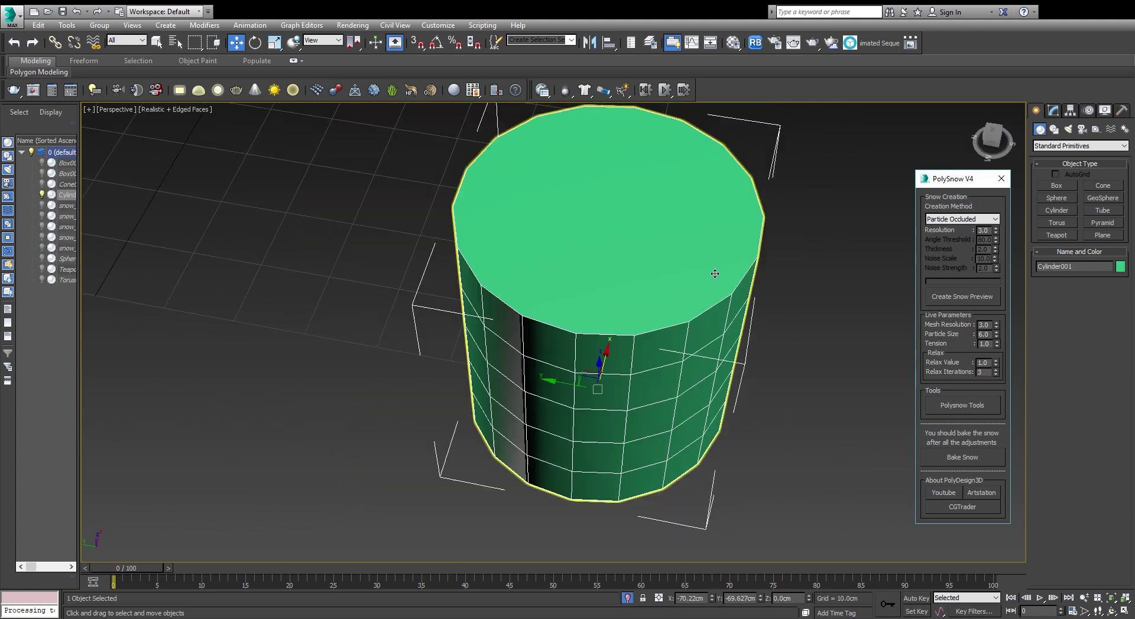
scroll(783, 307, "up", 2)
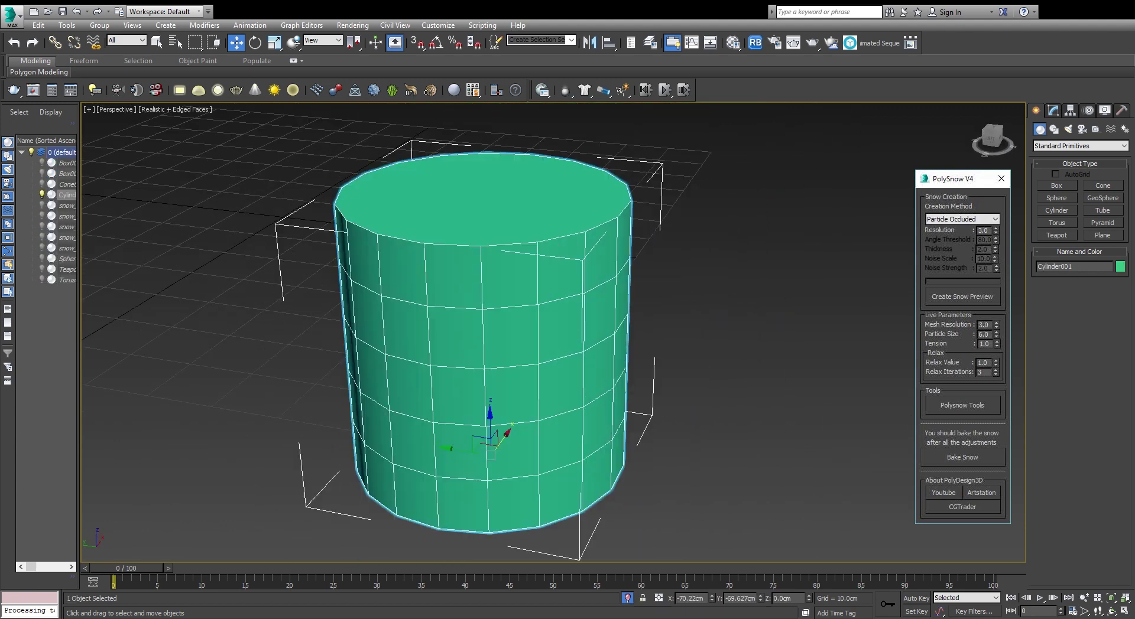
middle_click_drag(535, 245, 555, 256)
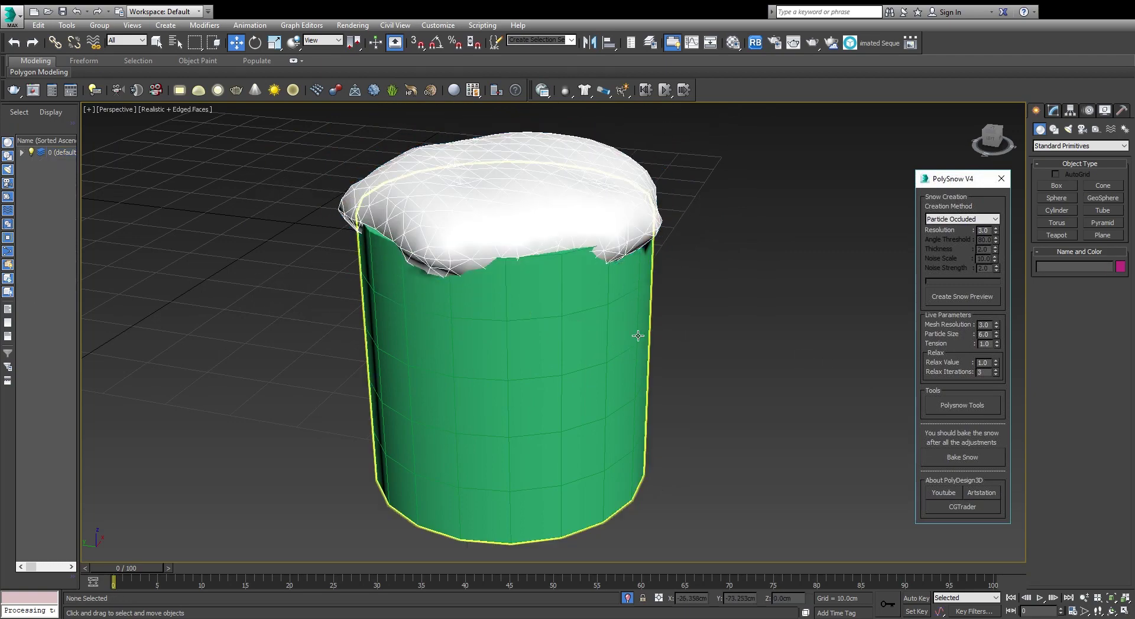
middle_click_drag(637, 335, 702, 332, "alt")
Step: Select Cone001 and create its patchy PolySnow snow cover
scroll(744, 231, "down", 5)
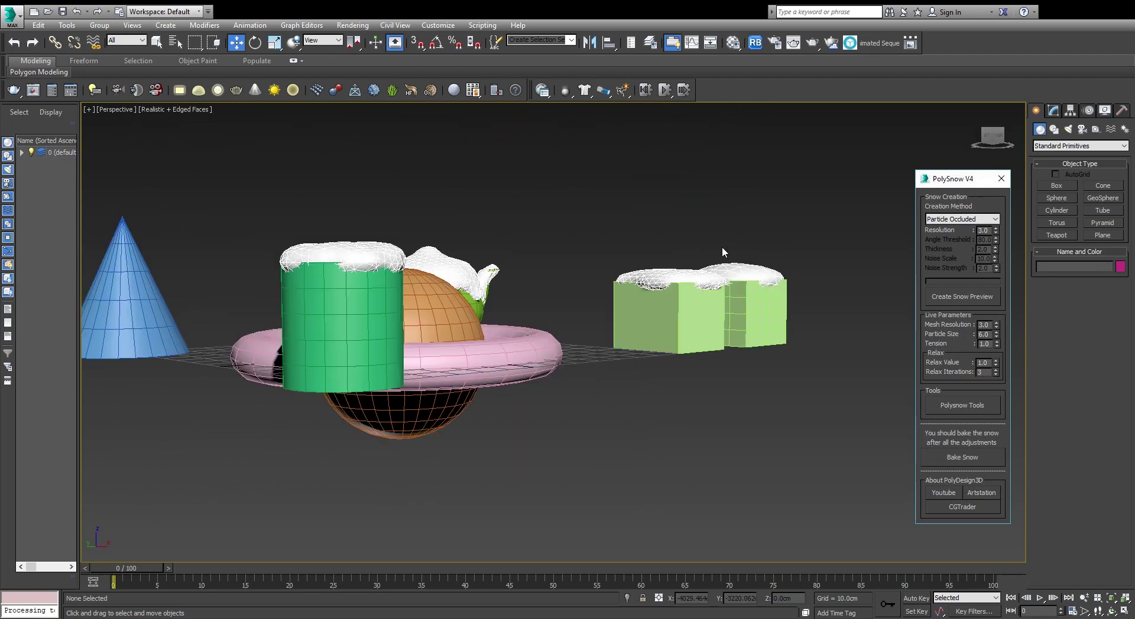
mouse_move(722, 246)
middle_mouse_down("alt")
mouse_move(545, 296)
mouse_move(450, 230)
middle_mouse_up("alt")
scroll(554, 397, "up", 4)
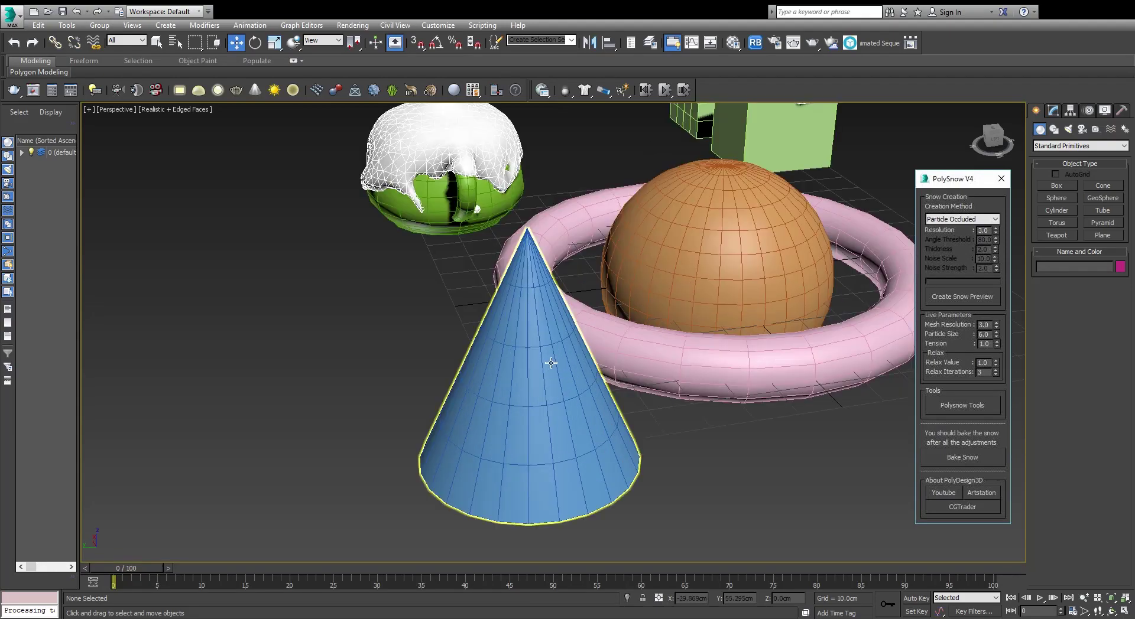
left_click(554, 397)
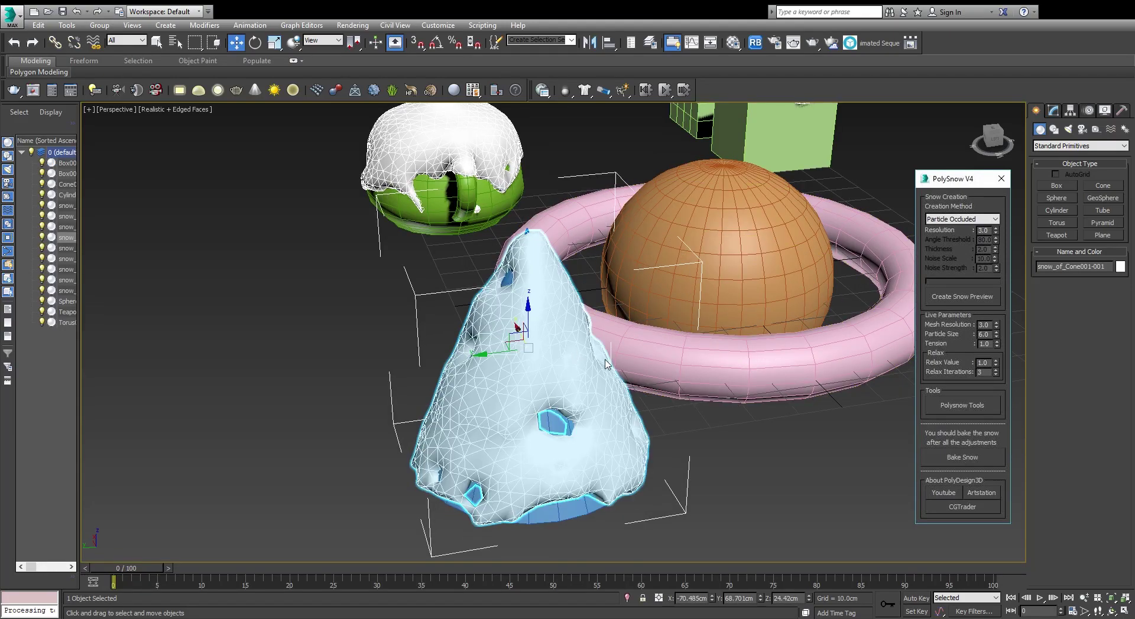
mouse_move(606, 365)
middle_mouse_down("alt")
mouse_move(680, 341)
mouse_move(491, 387)
mouse_move(499, 380)
middle_mouse_up("alt")
scroll(679, 341, "up", 3)
scroll(644, 361, "up", 5)
scroll(654, 337, "down", 5)
left_click(654, 337)
Step: Isolate the snowy cone with Alt+Q and inspect the holes where blue shows
left_click(498, 380)
scroll(519, 348, "up", 4)
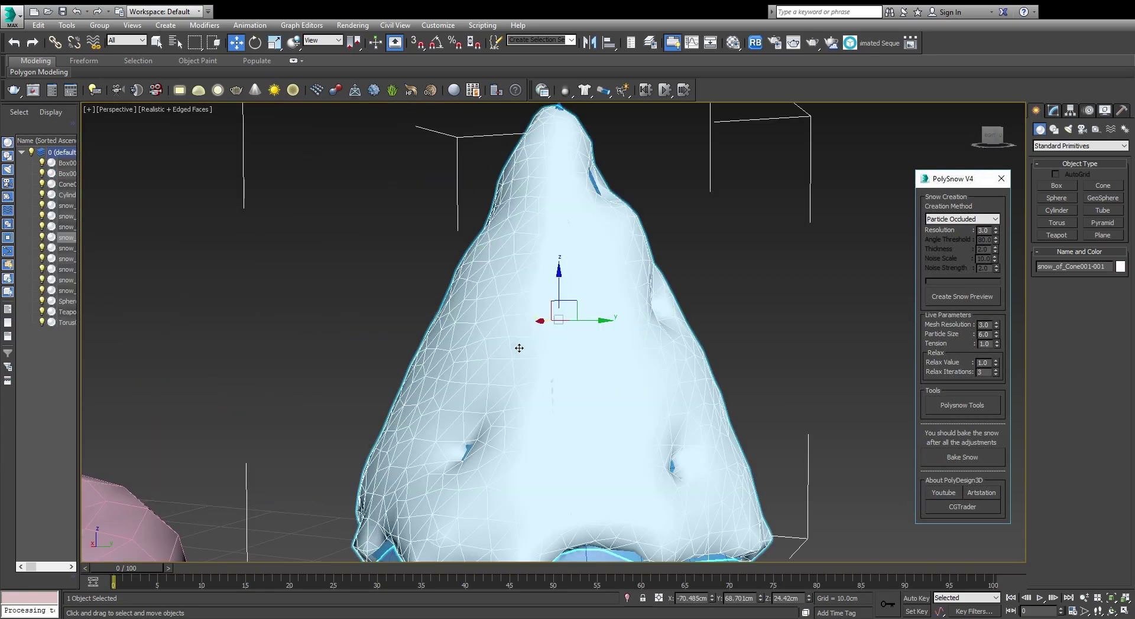
scroll(519, 348, "down", 3)
middle_click_drag(628, 370, 598, 391, "alt")
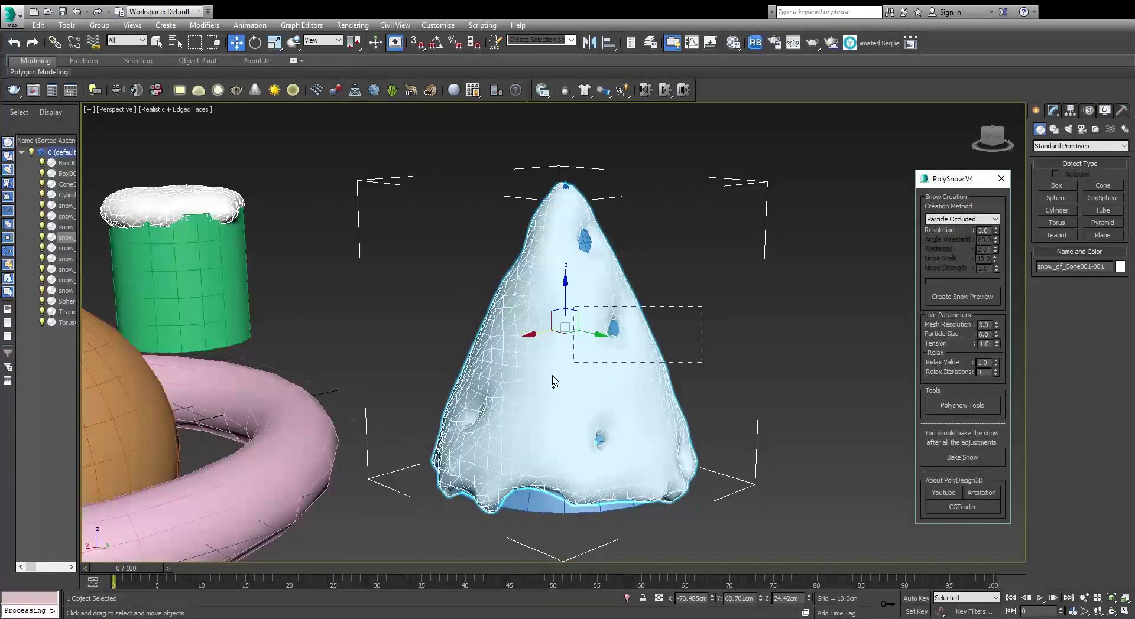
key("alt+q")
middle_click_drag(711, 311, 660, 327, "alt")
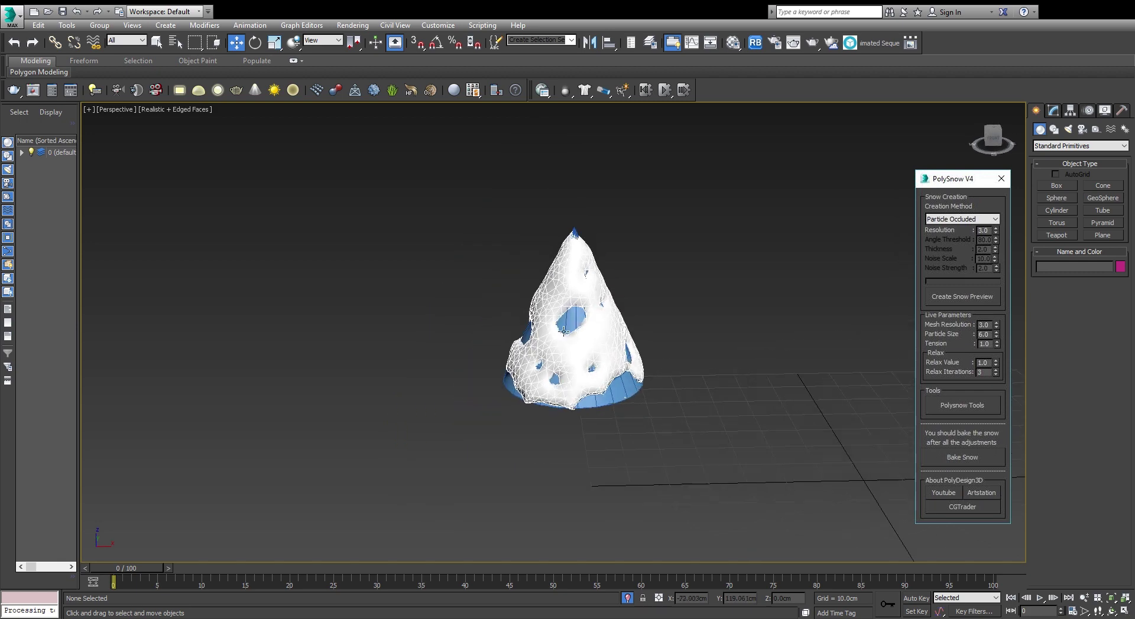
scroll(534, 239, "up", 5)
Step: Create thick, drippy PolySnow snow on the torus and the sphere inside it
left_click(503, 243)
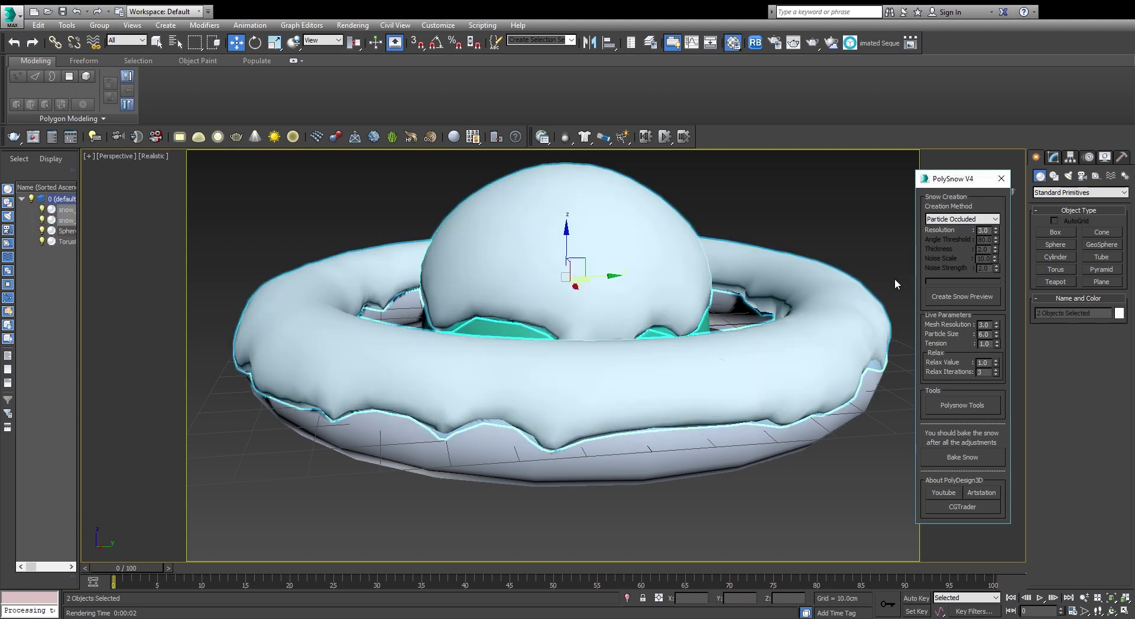
left_click(776, 185)
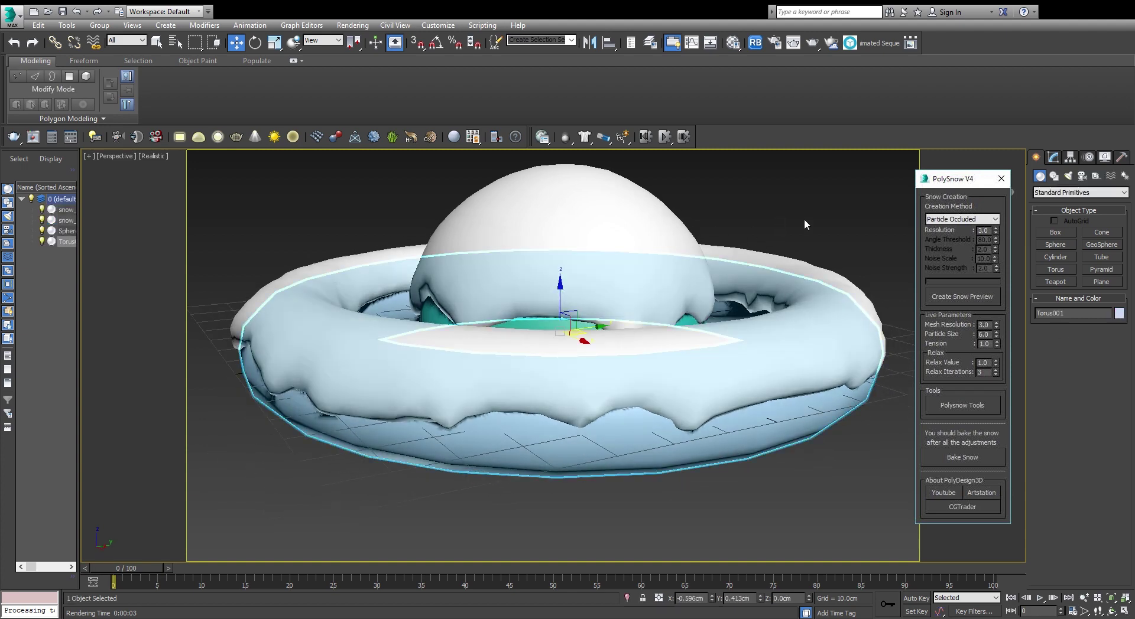
middle_click_drag(807, 212, 772, 204)
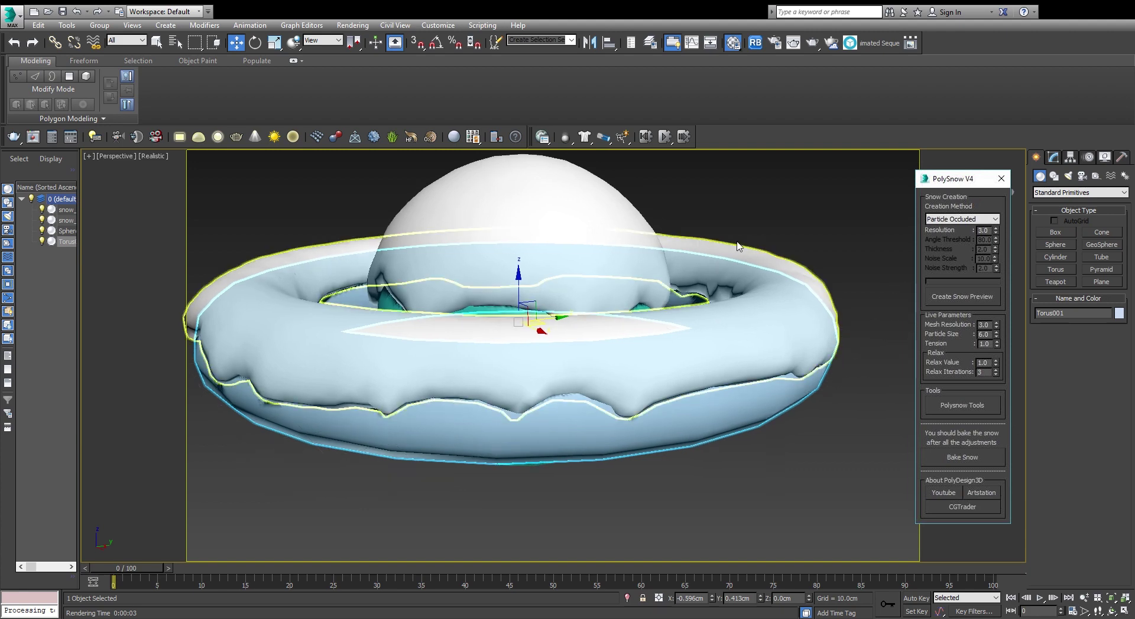
left_click_drag(772, 175, 473, 448)
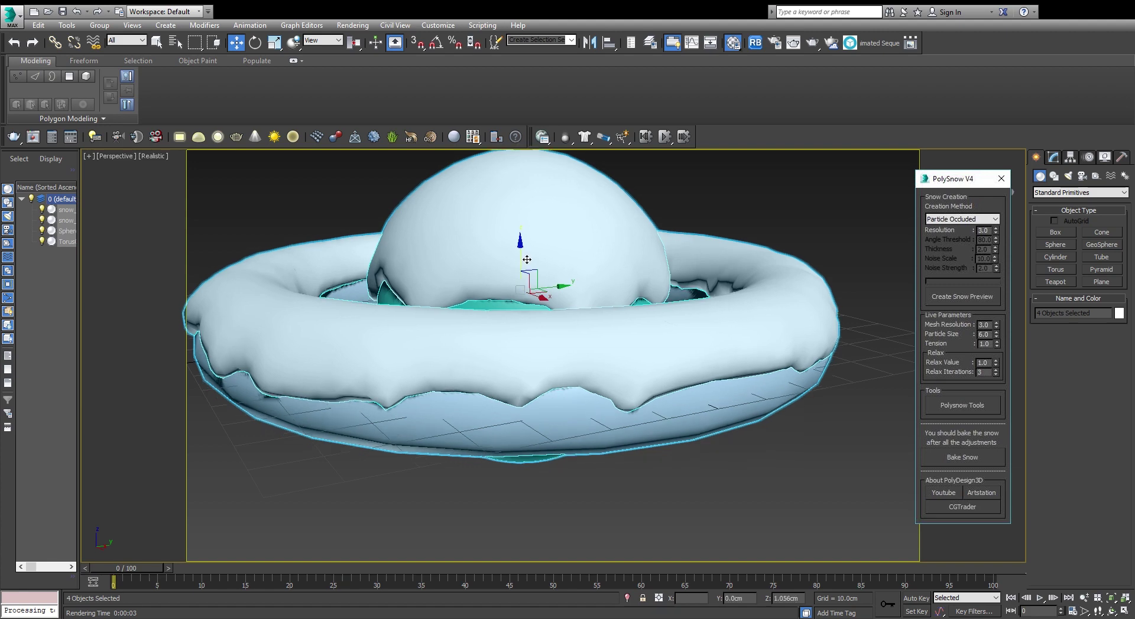
mouse_move(524, 266)
middle_mouse_down("alt")
mouse_move(519, 228)
mouse_move(557, 329)
middle_mouse_up("alt")
key("ctrl+d")
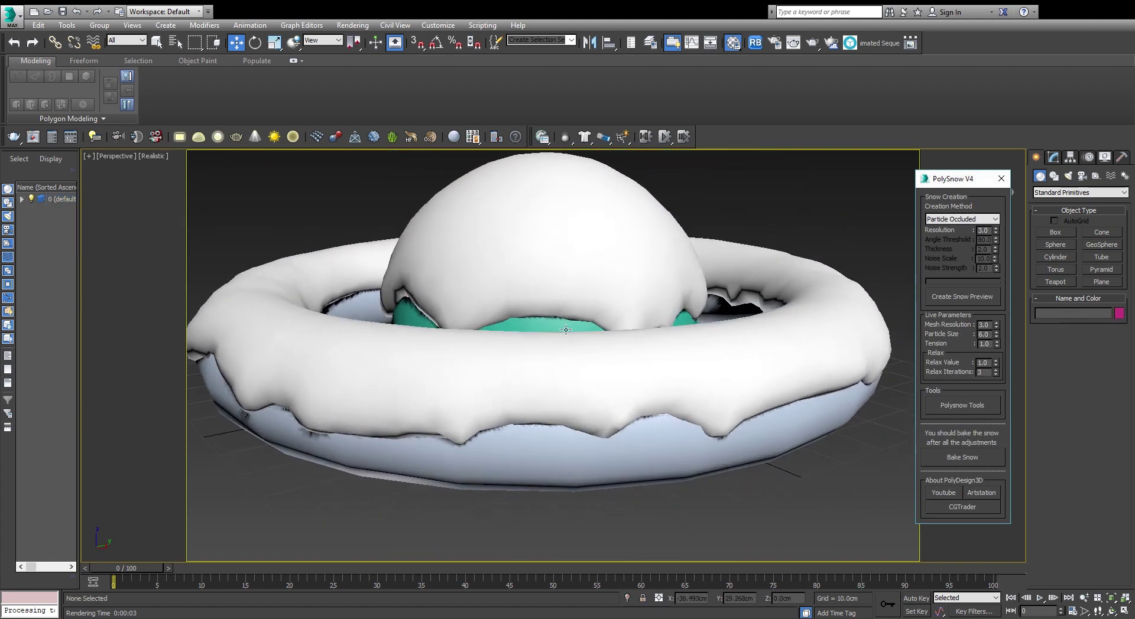
left_click(557, 329)
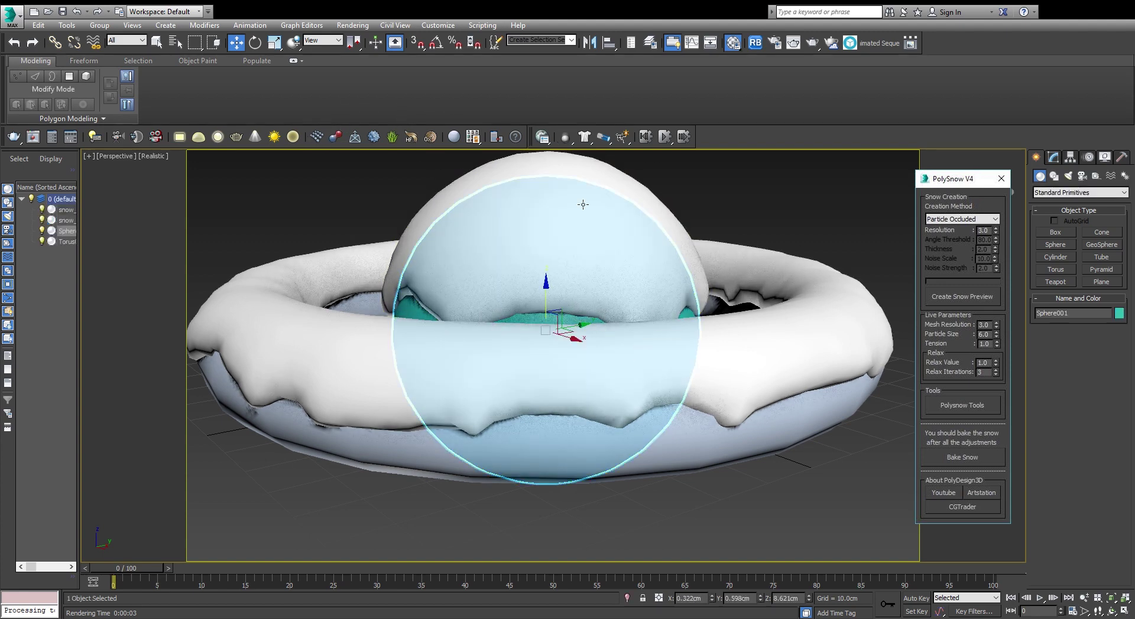
key("Delete")
left_click(779, 431)
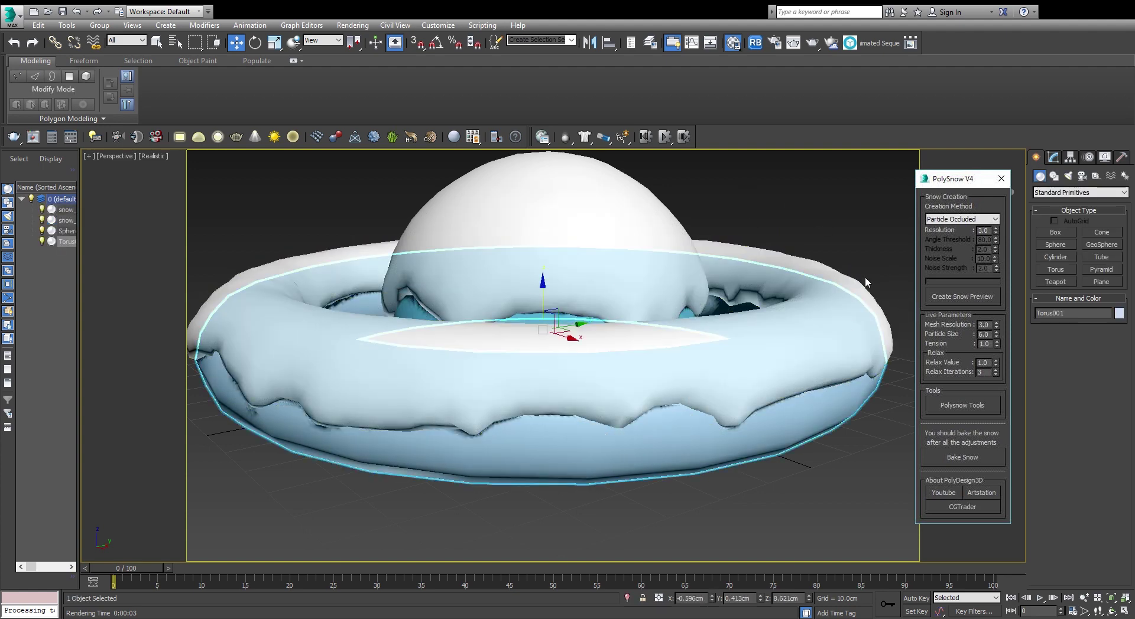
left_click(761, 222)
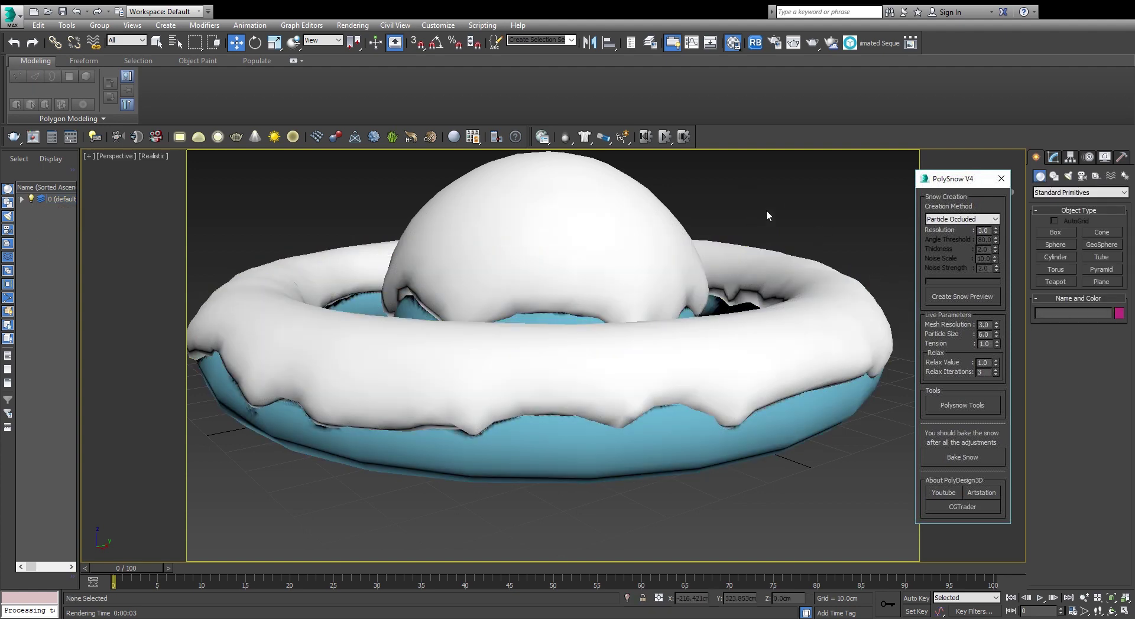
left_click(709, 440)
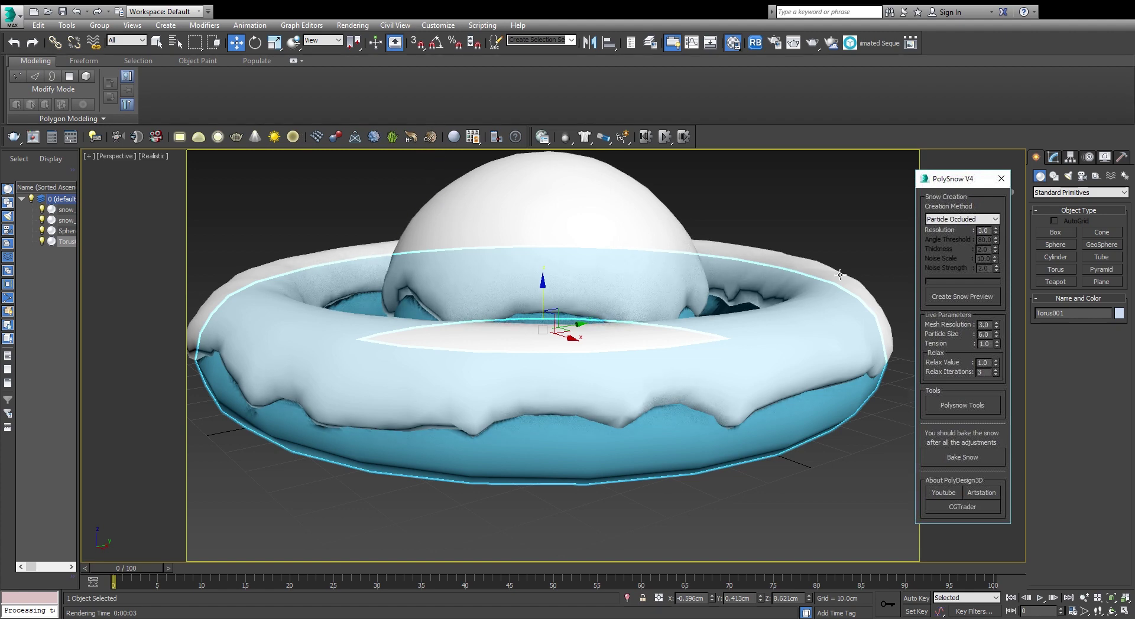
left_click(776, 213)
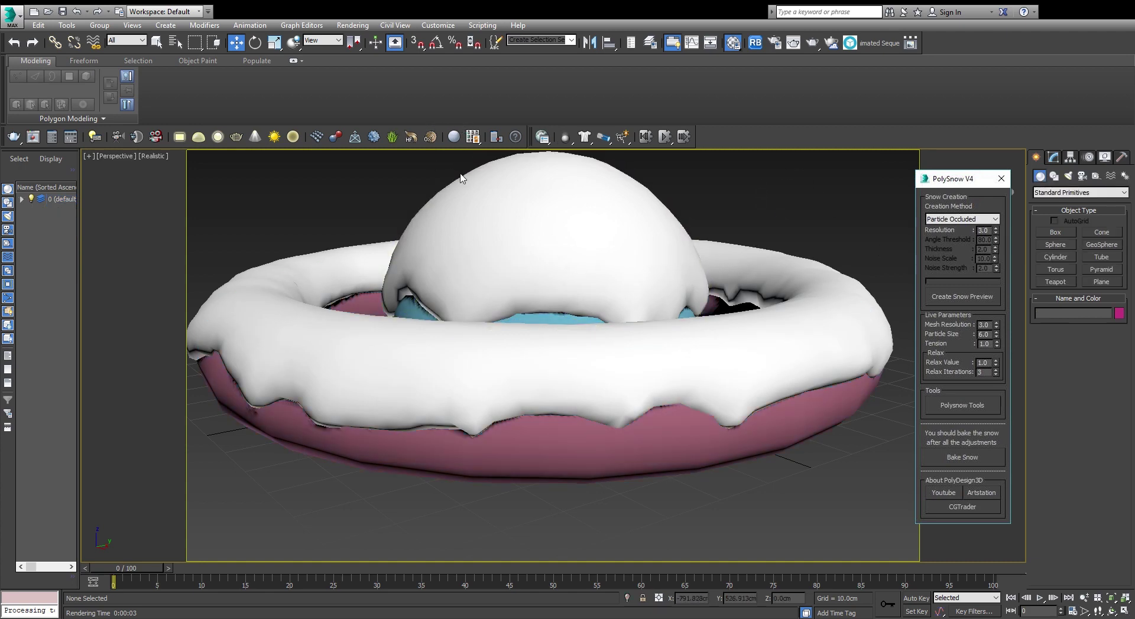
middle_click_drag(834, 186, 791, 216)
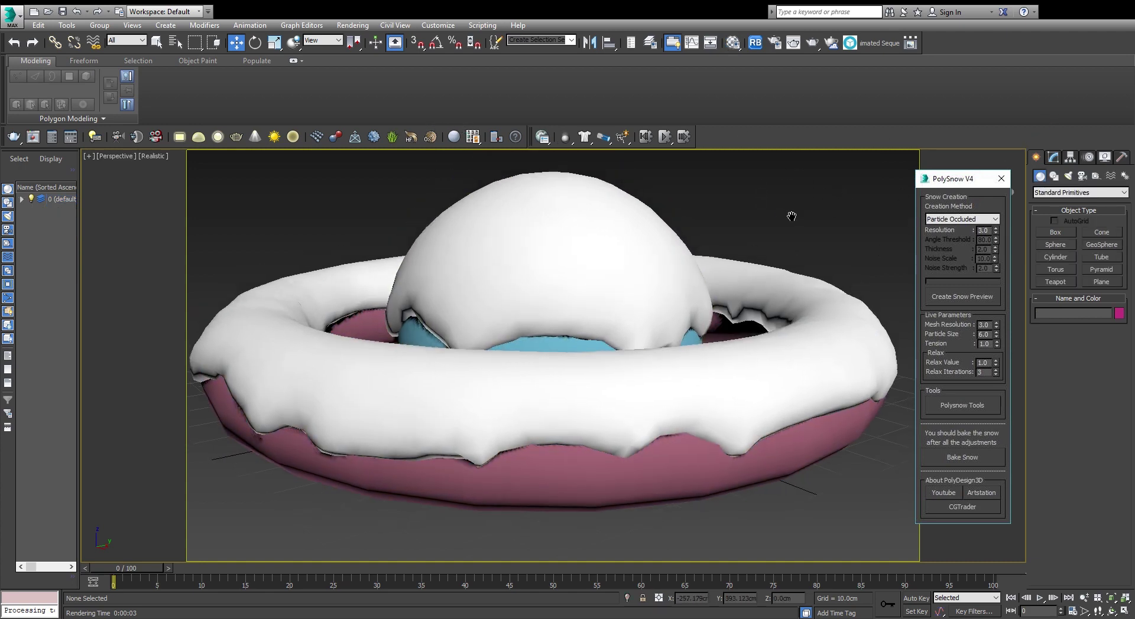
scroll(791, 216, "down", 3)
mouse_move(732, 198)
middle_mouse_down("alt")
mouse_move(678, 228)
mouse_move(708, 197)
middle_mouse_up("alt")
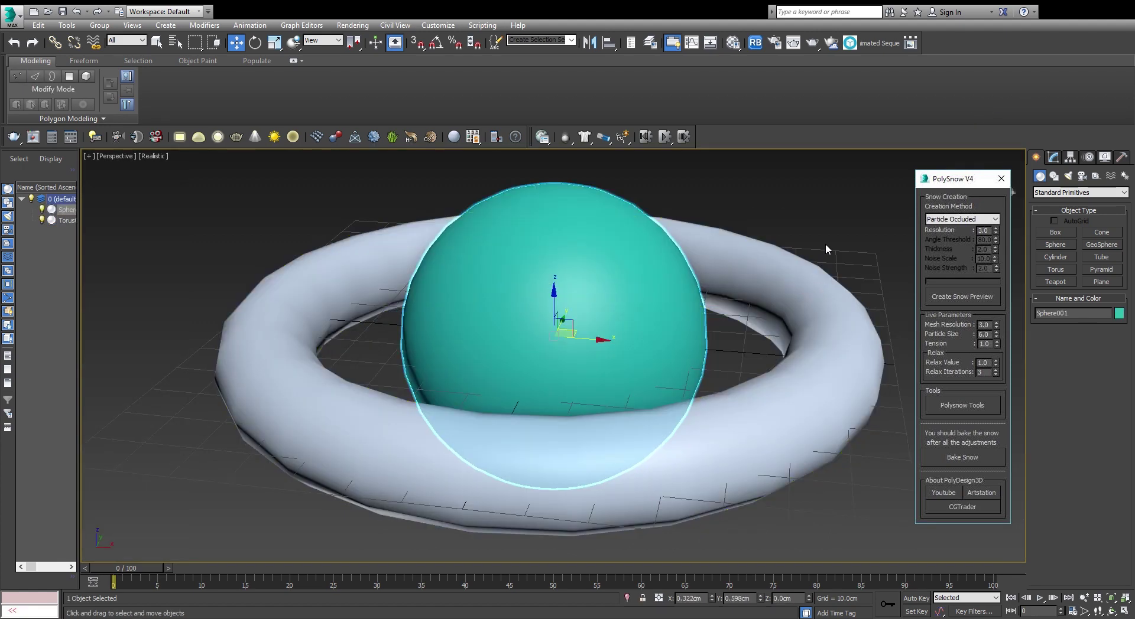
Step: Regenerate PolySnow snow on Torus001, then on Sphere001, and orbit to check both
left_click(780, 278)
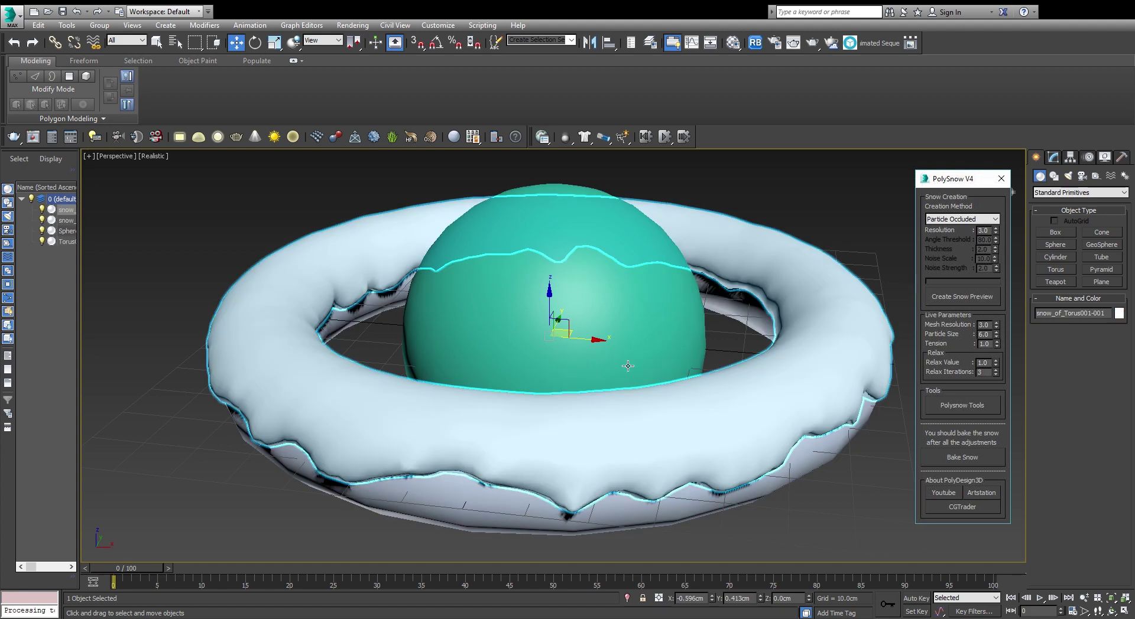
left_click(627, 366)
middle_click_drag(783, 207, 739, 249, "alt")
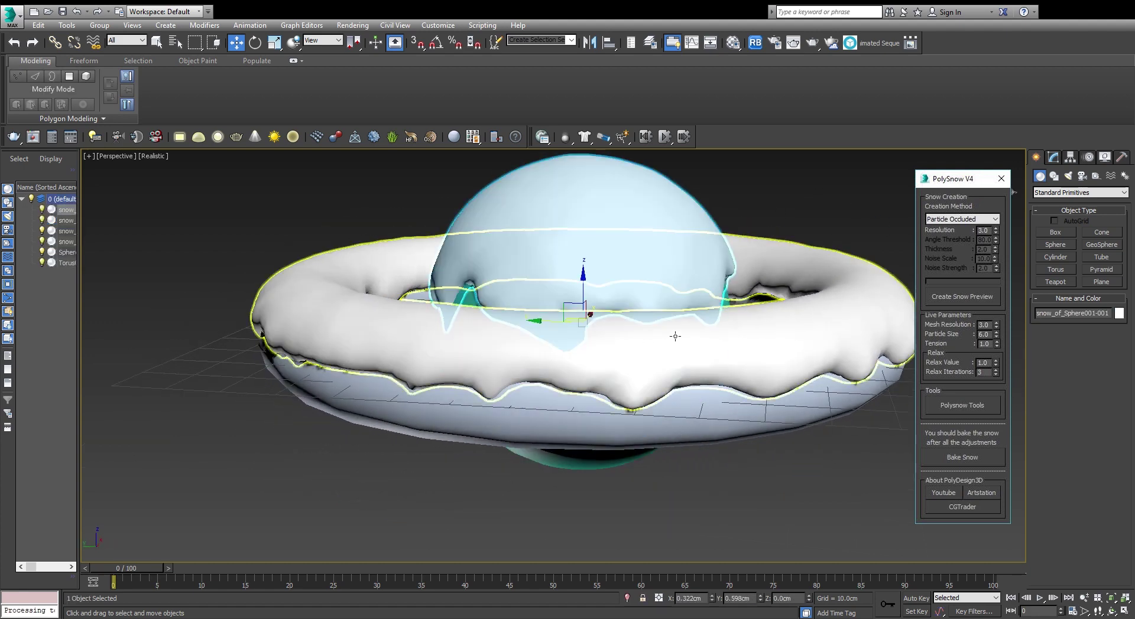
left_click(801, 230)
mouse_move(801, 229)
middle_mouse_down("alt")
mouse_move(538, 331)
mouse_move(520, 324)
mouse_move(497, 347)
mouse_move(558, 267)
middle_mouse_up("alt")
left_click(558, 267)
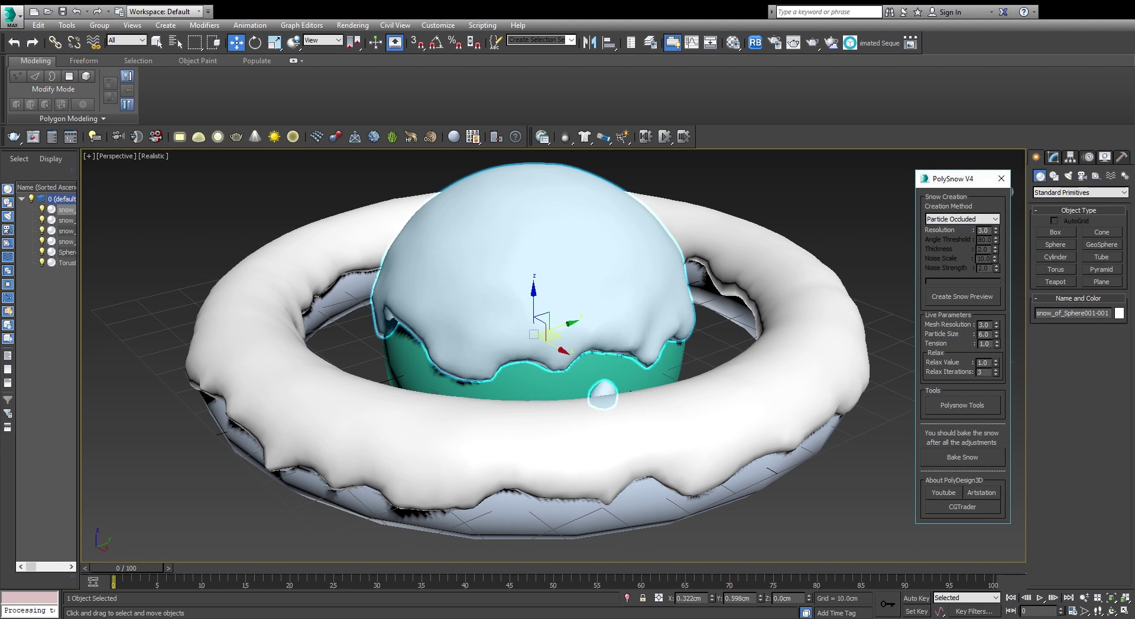
Step: Switch to Realistic + Edged Faces and orbit the snow torus to inspect its triangles
key("F4")
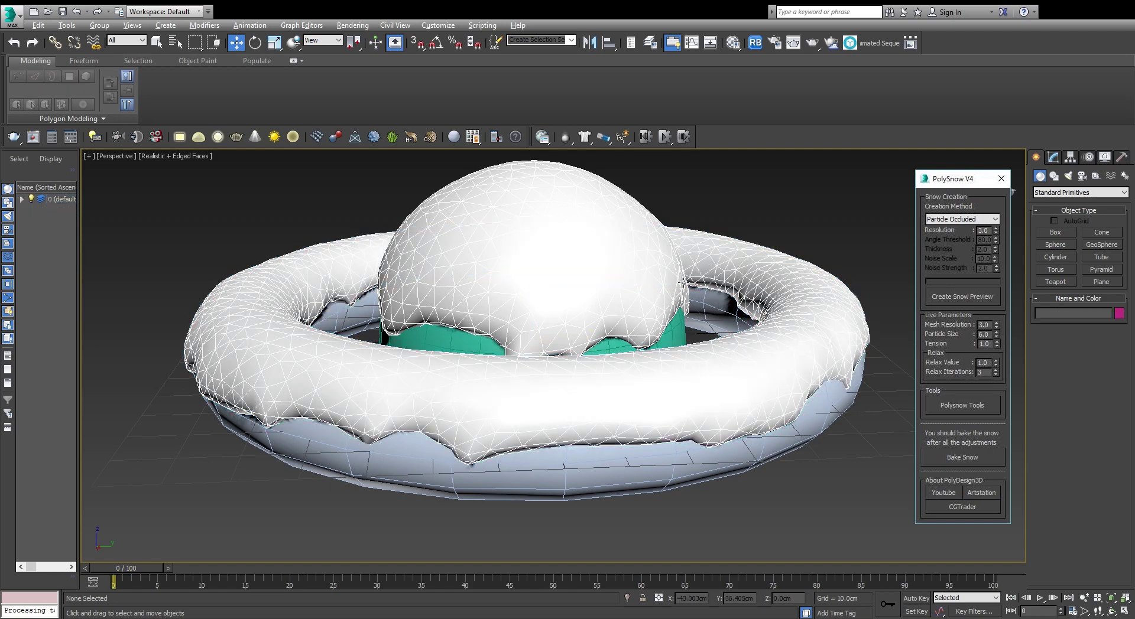
mouse_move(860, 416)
middle_mouse_down("alt")
mouse_move(763, 292)
mouse_move(725, 313)
middle_mouse_up("alt")
scroll(763, 292, "up", 5)
scroll(685, 253, "up", 5)
scroll(726, 250, "up", 2)
scroll(712, 306, "down", 5)
mouse_move(728, 255)
middle_mouse_down("alt")
mouse_move(712, 306)
mouse_move(665, 335)
mouse_move(699, 324)
middle_mouse_up("alt")
scroll(672, 356, "down", 2)
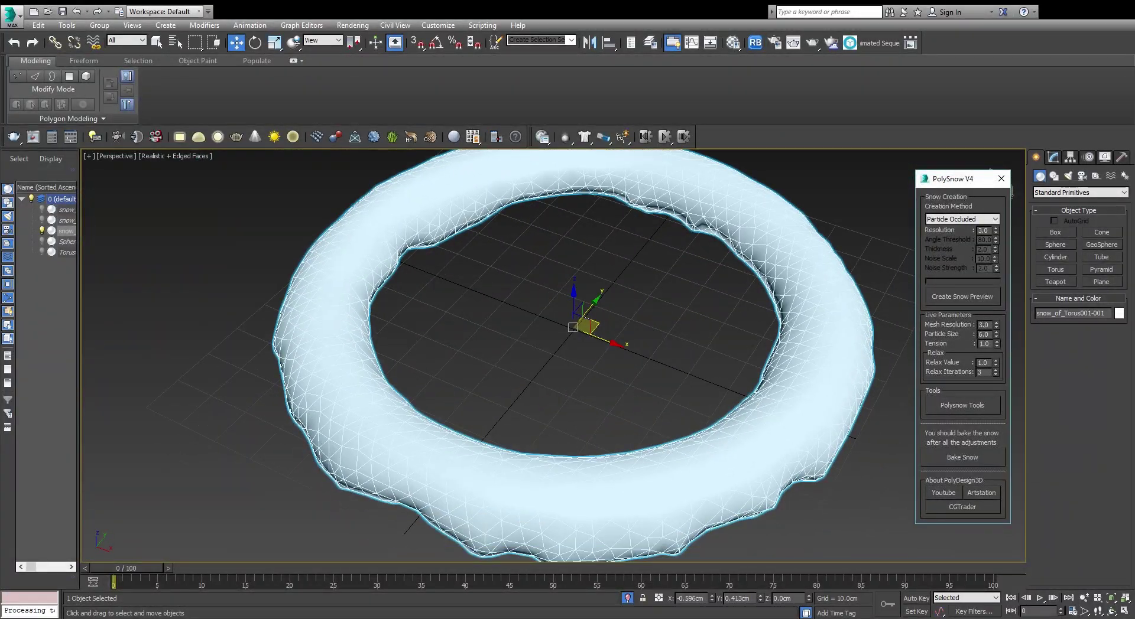
left_click(597, 344)
Step: Orbit toward the sphere and inspect the triangle density of its snow cap
mouse_move(597, 344)
middle_mouse_down("alt")
mouse_move(587, 236)
mouse_move(572, 246)
mouse_move(573, 325)
middle_mouse_up("alt")
mouse_move(646, 243)
middle_mouse_down("alt")
mouse_move(591, 298)
mouse_move(598, 280)
mouse_move(602, 296)
mouse_move(547, 303)
middle_mouse_up("alt")
scroll(616, 254, "down", 5)
scroll(591, 298, "up", 4)
left_click(569, 284)
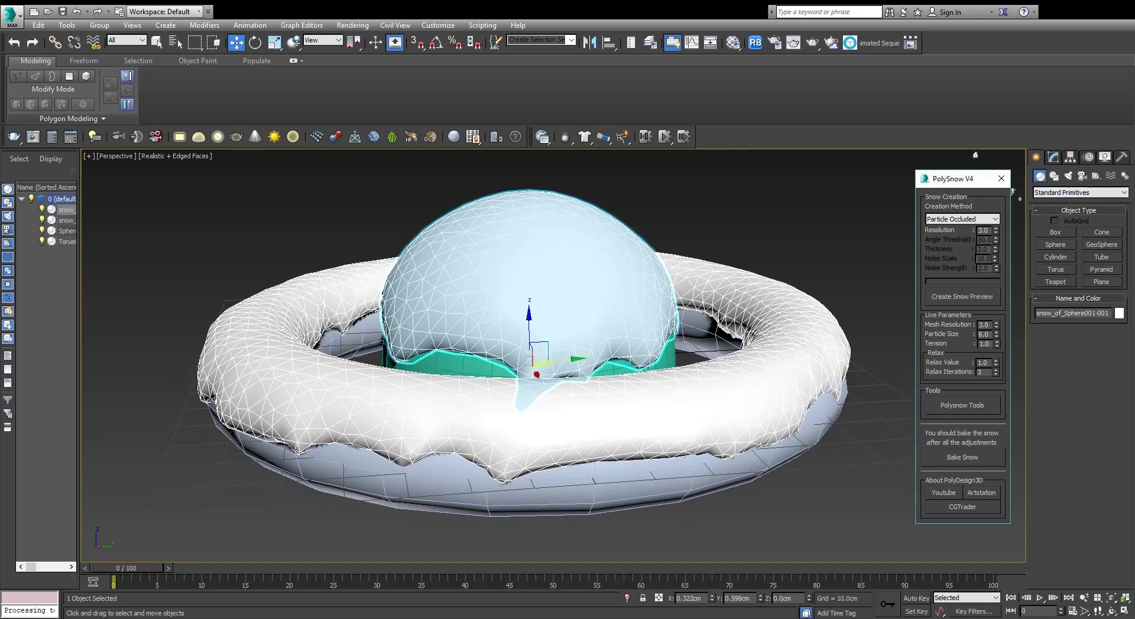
left_click(892, 272)
middle_click_drag(842, 240, 721, 246)
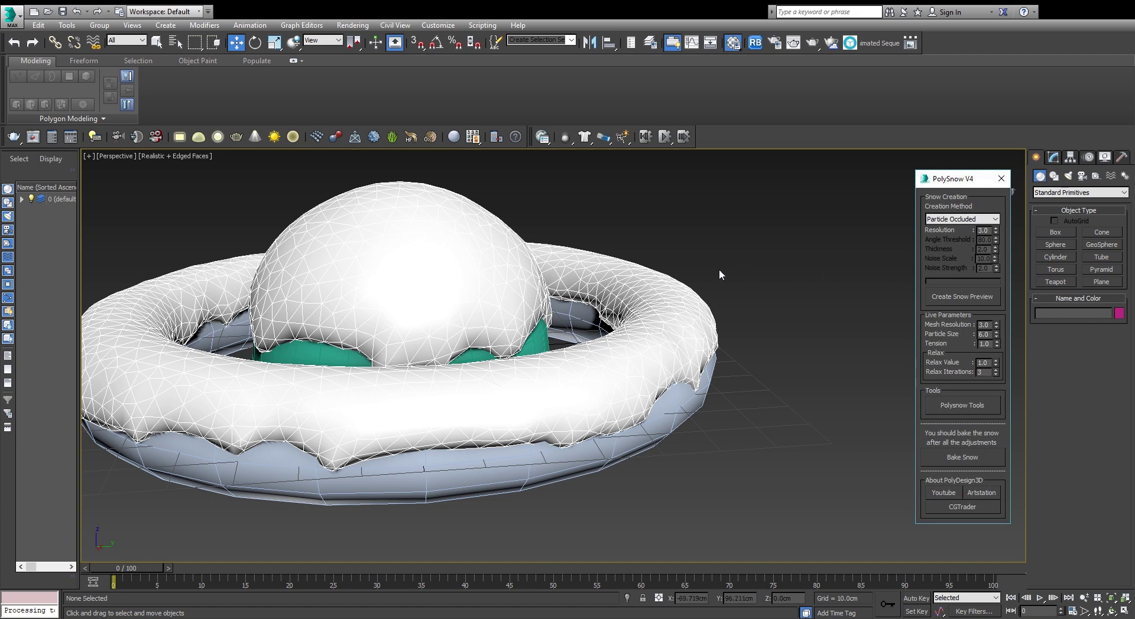
Step: Clear the selection and turn off Edged Faces for a plain shaded view
left_click(529, 281)
left_click(897, 279)
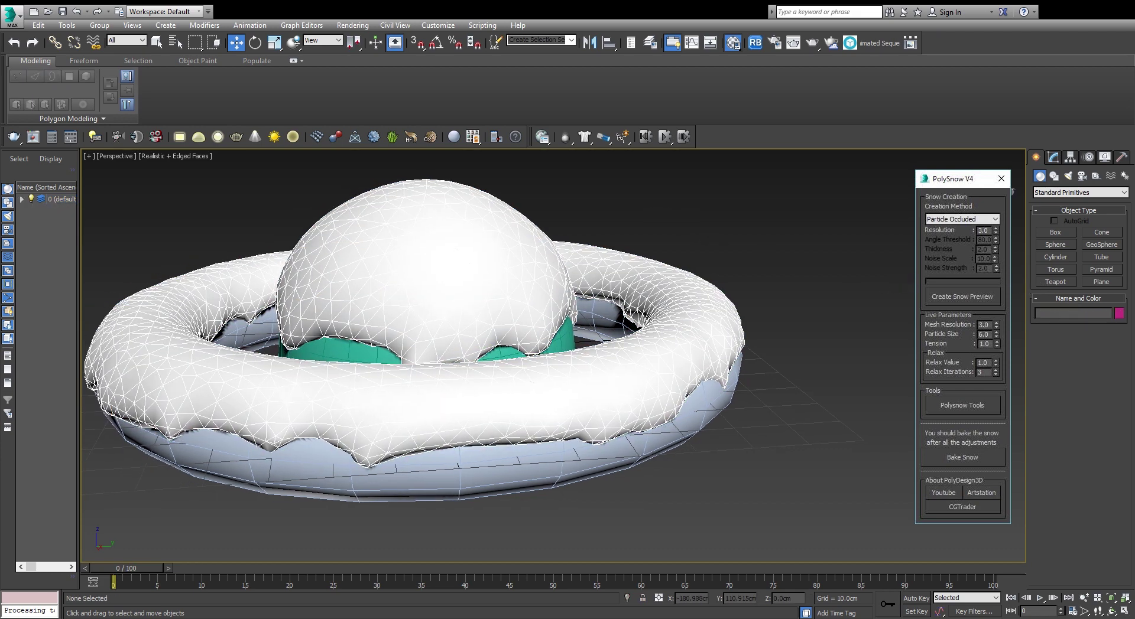
key("F4")
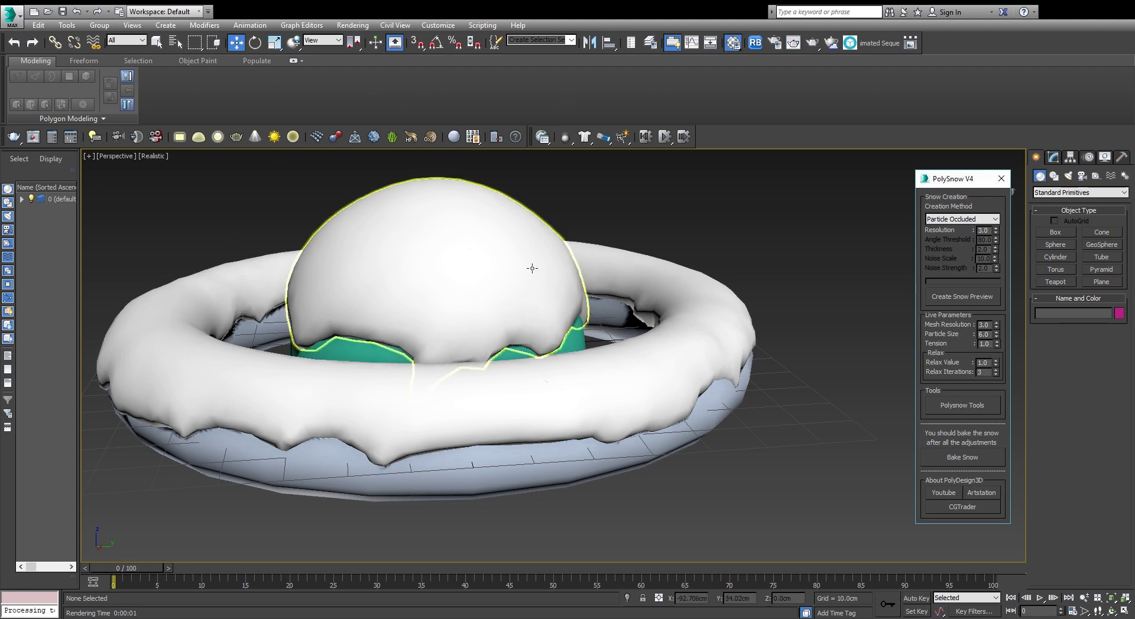
scroll(547, 263, "up", 2)
scroll(547, 275, "down", 5)
Step: Show Safe Frames, frame the snowy torus and sphere, and render with Shift+Q
key("shift+f")
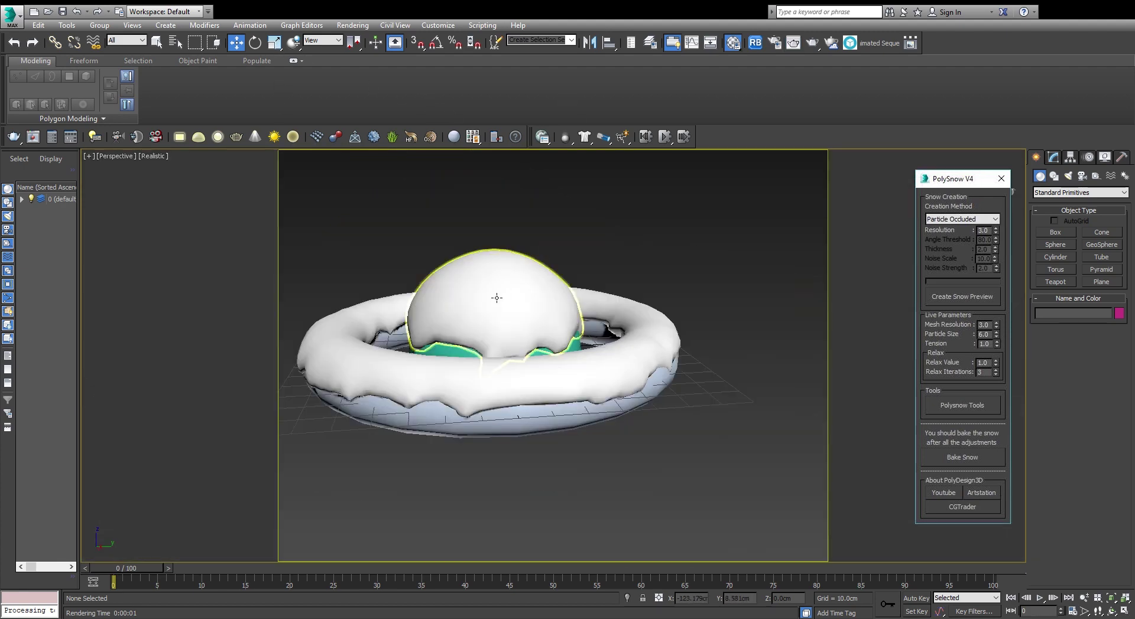
scroll(497, 298, "up", 4)
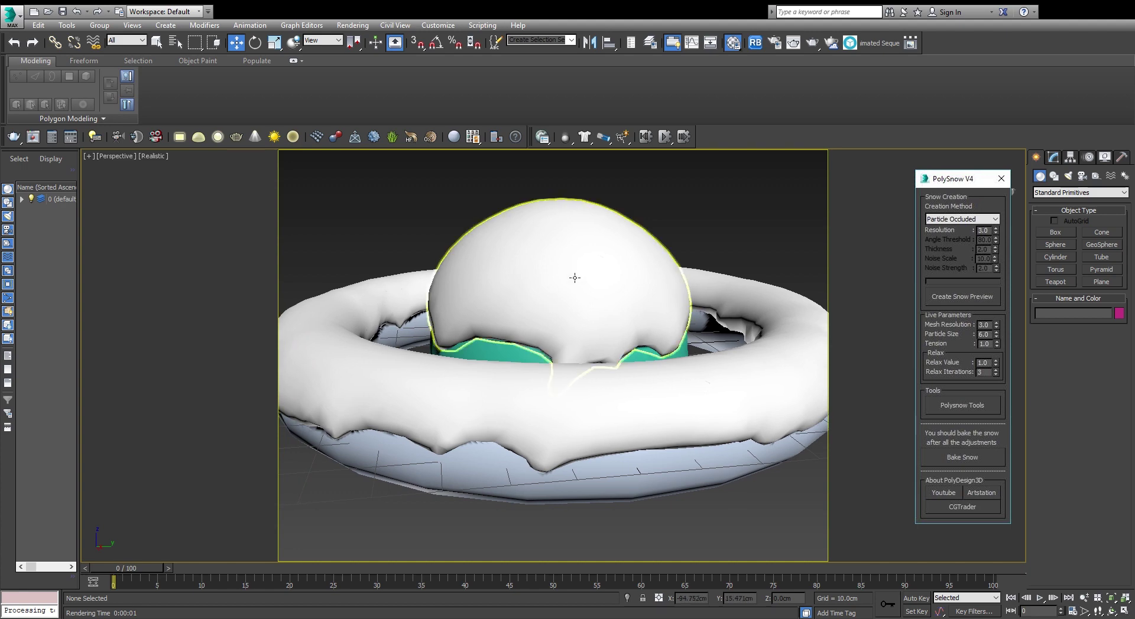
left_click(775, 43)
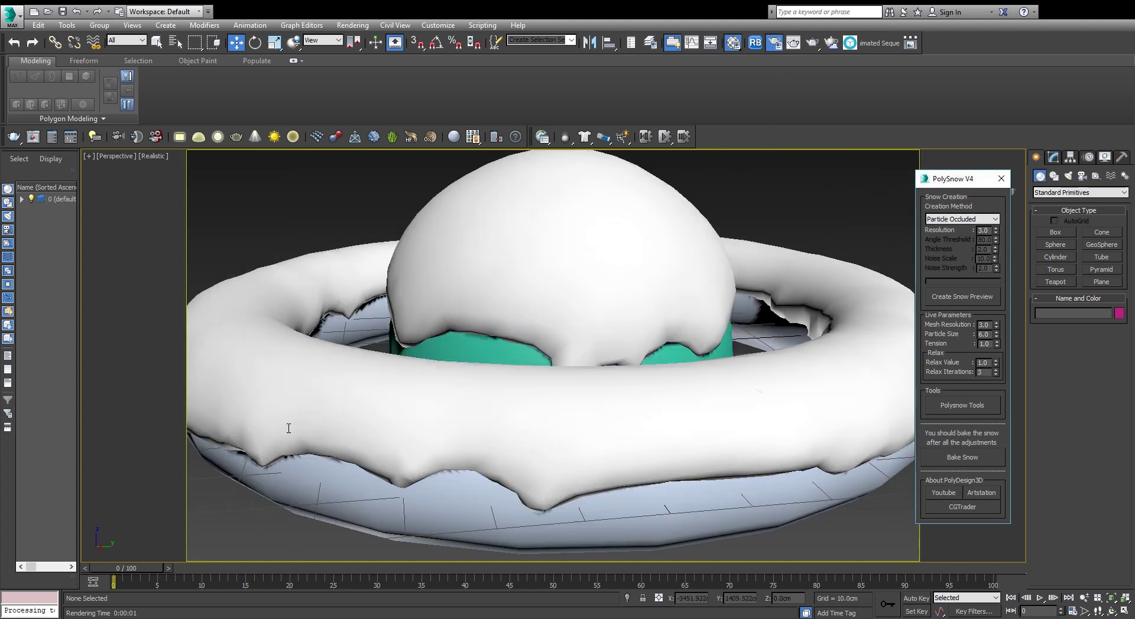
scroll(573, 261, "down", 3)
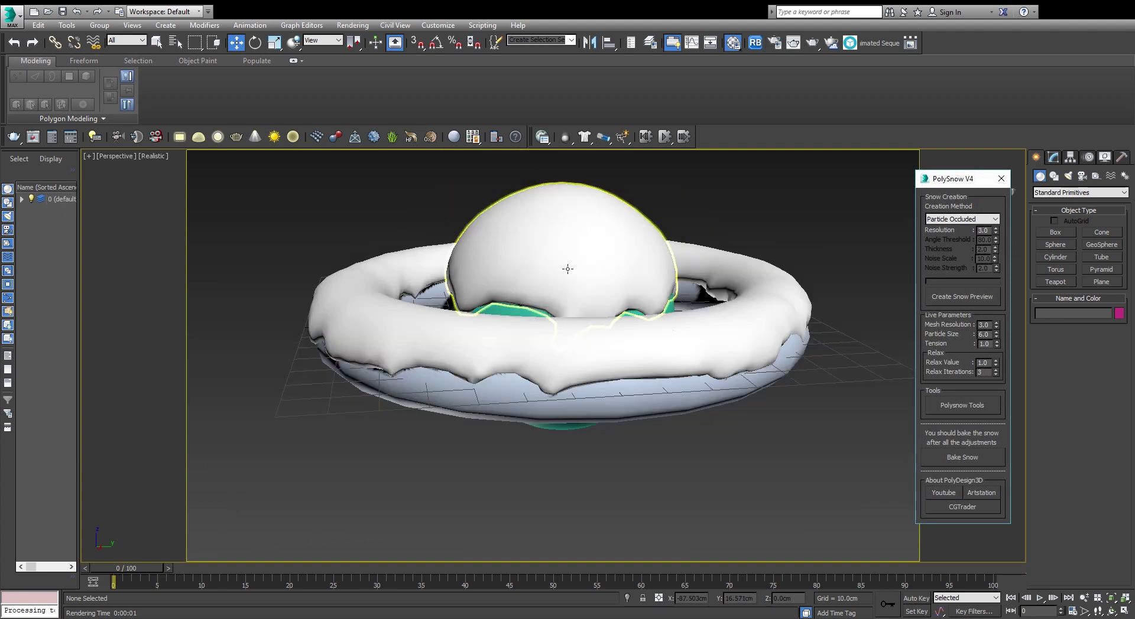
scroll(568, 266, "up", 2)
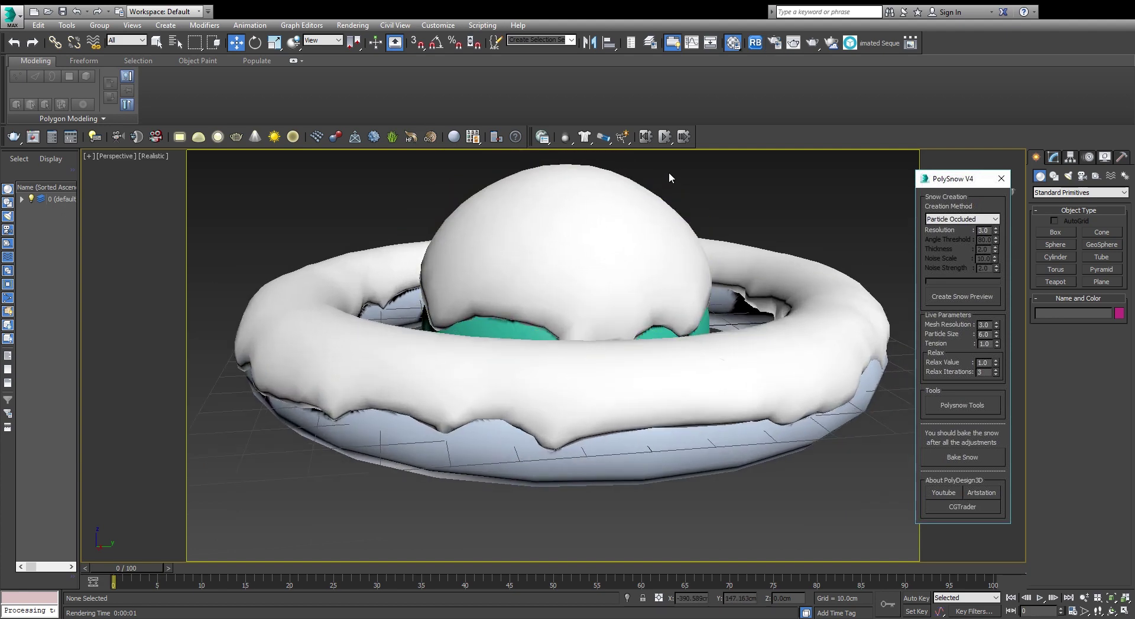
key("shift+q")
key("shift+q")
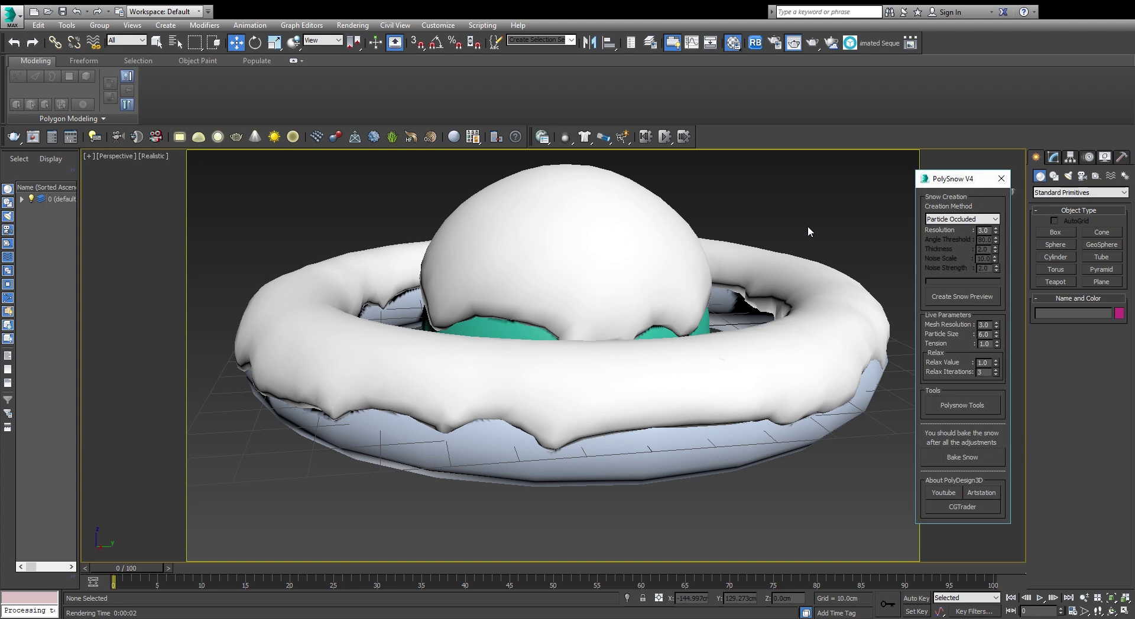